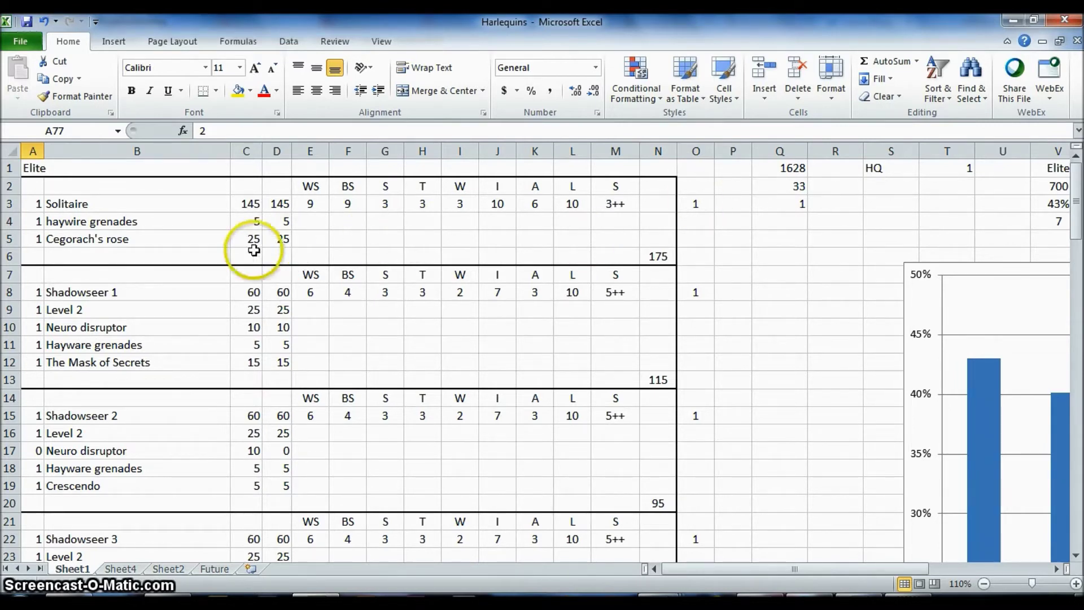
# Step: Review the Solitaire's Cegorach's rose and the Shadowseer 1 wargear entries in the Elite section
pyautogui.click(155, 238)
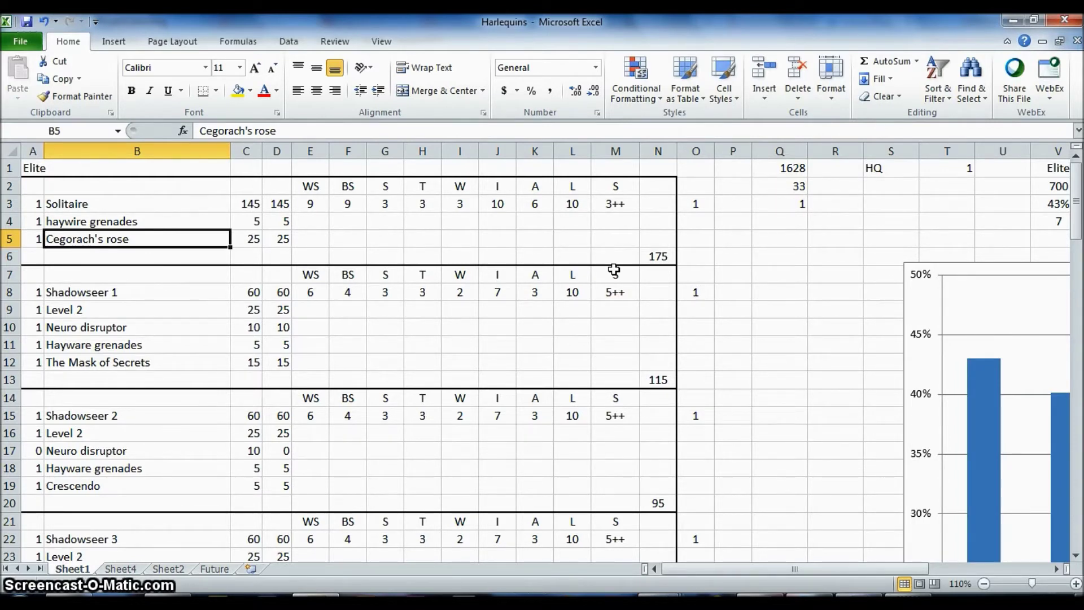
pyautogui.press('Down')
pyautogui.press('Down')
pyautogui.press('Down')
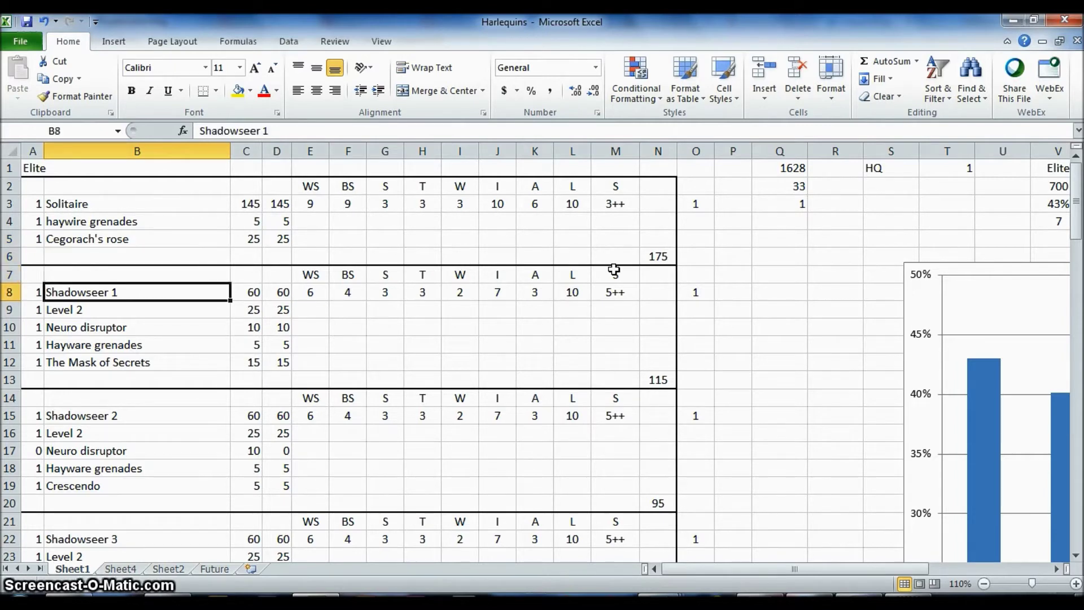
pyautogui.press('Down')
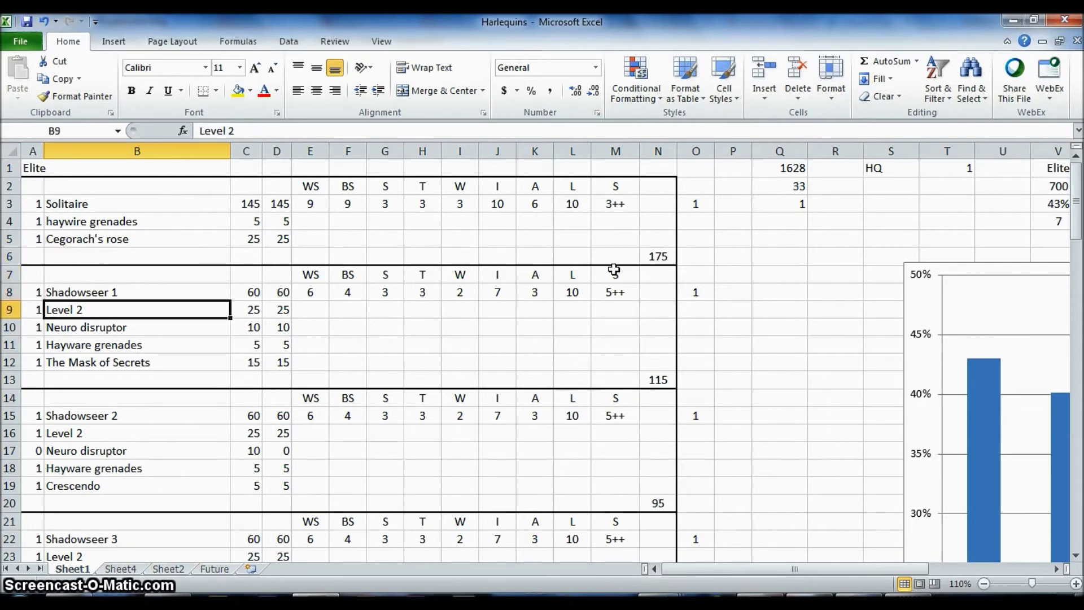
pyautogui.press('Down')
pyautogui.press('Down')
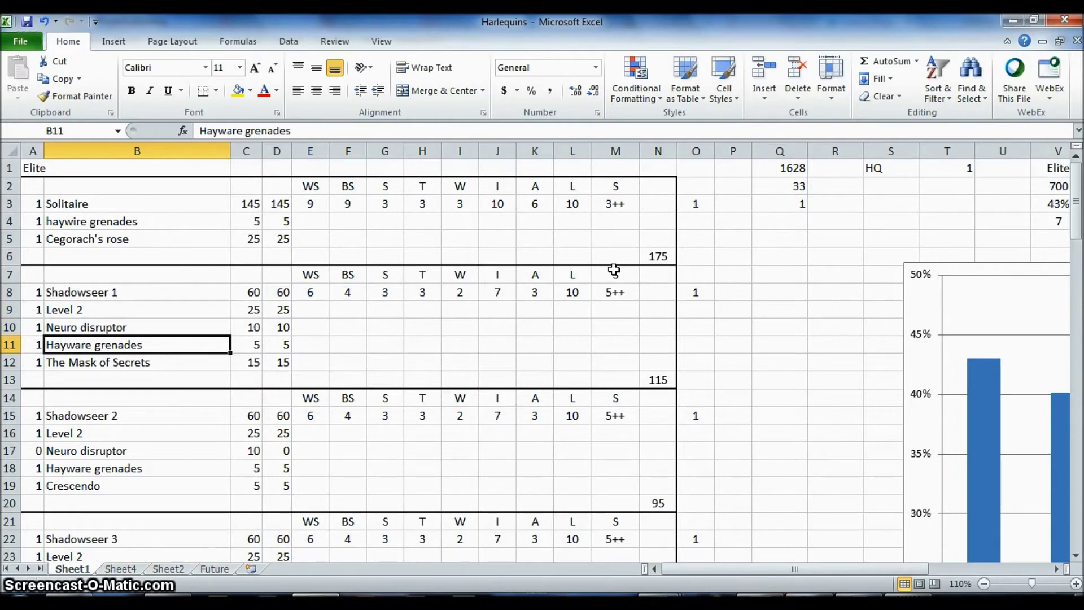
pyautogui.press('Up')
pyautogui.press('Up')
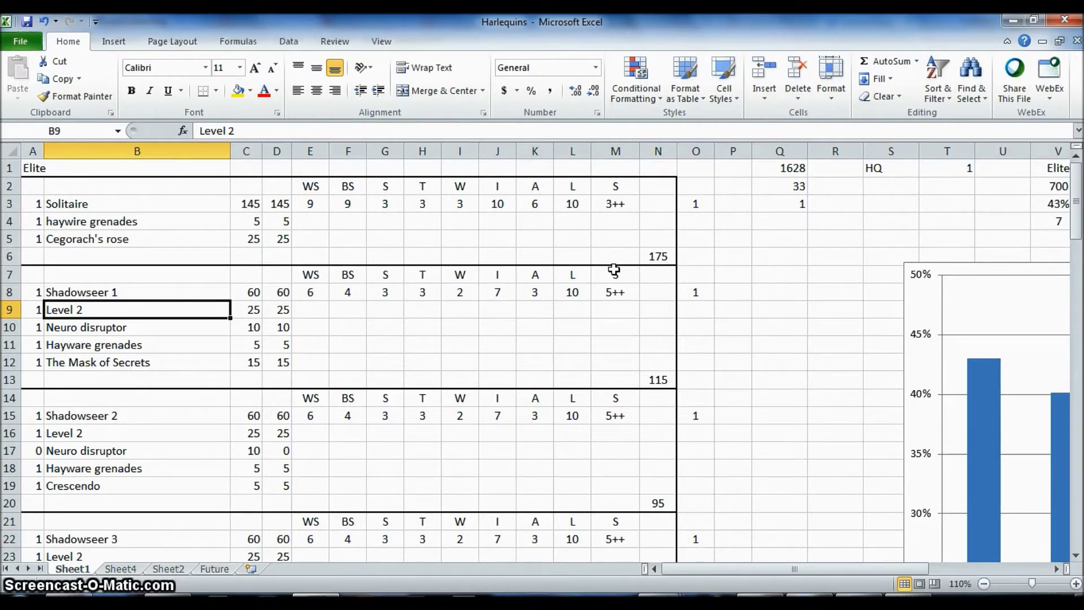
pyautogui.press('Down')
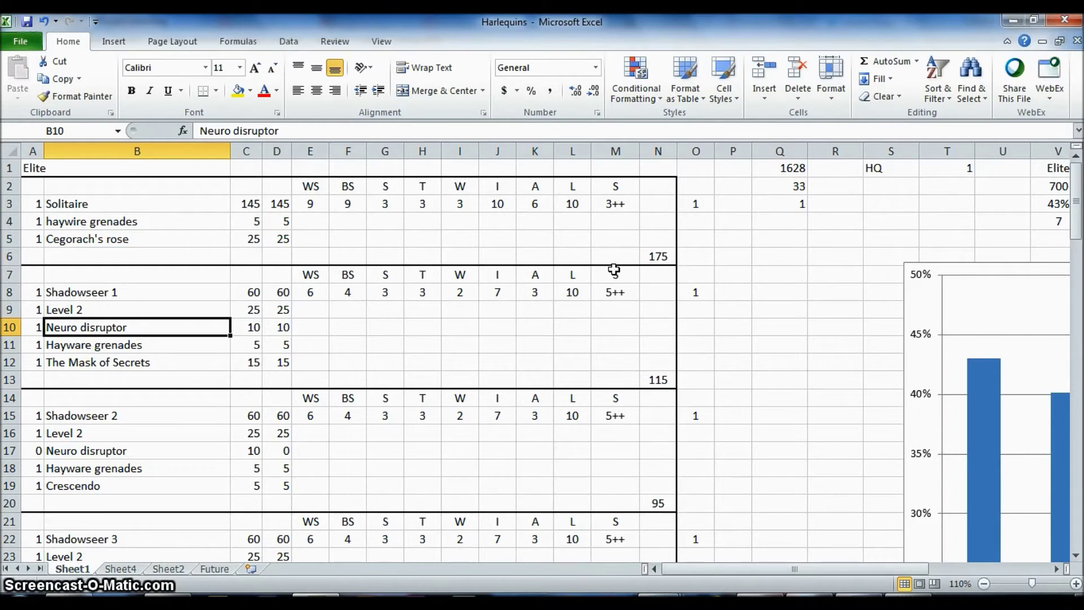
# Step: Review the remaining Shadowseer 1 wargear and the Shadowseer 2 entries
pyautogui.press('Down')
pyautogui.press('Down')
pyautogui.press('Down')
pyautogui.press('Down')
pyautogui.press('Down')
pyautogui.press('Down')
pyautogui.press('Down')
pyautogui.press('Down')
pyautogui.press('Down')
pyautogui.press('Down')
pyautogui.press('Down')
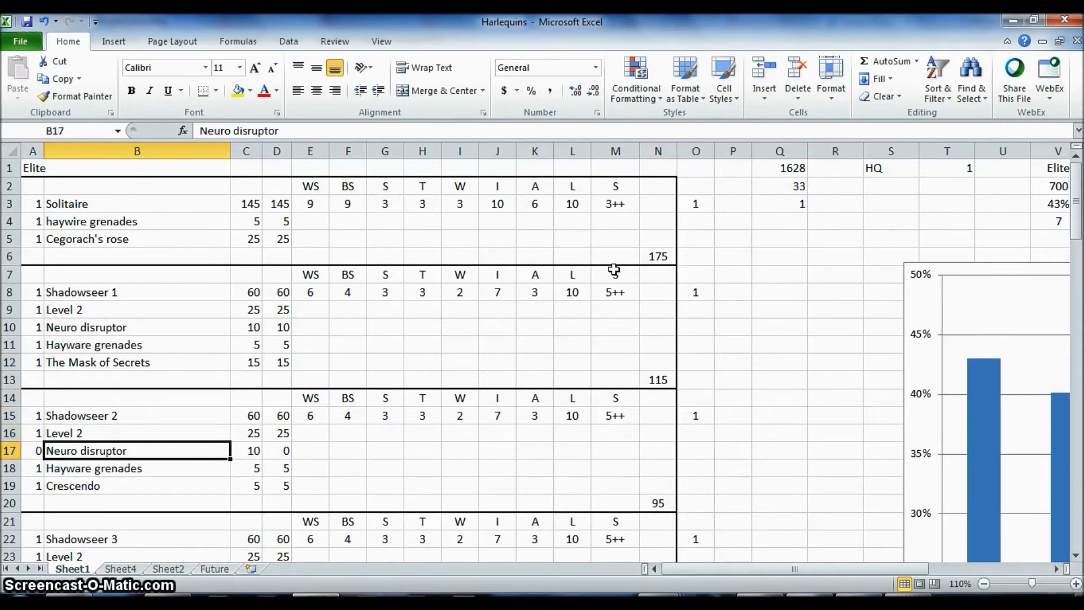
# Step: Examine the Shadowseer 3 wargear rows, including Neuro disruptor and Laughthing God's Eye
pyautogui.press('Down')
pyautogui.press('Down')
pyautogui.press('Down')
pyautogui.press('Down')
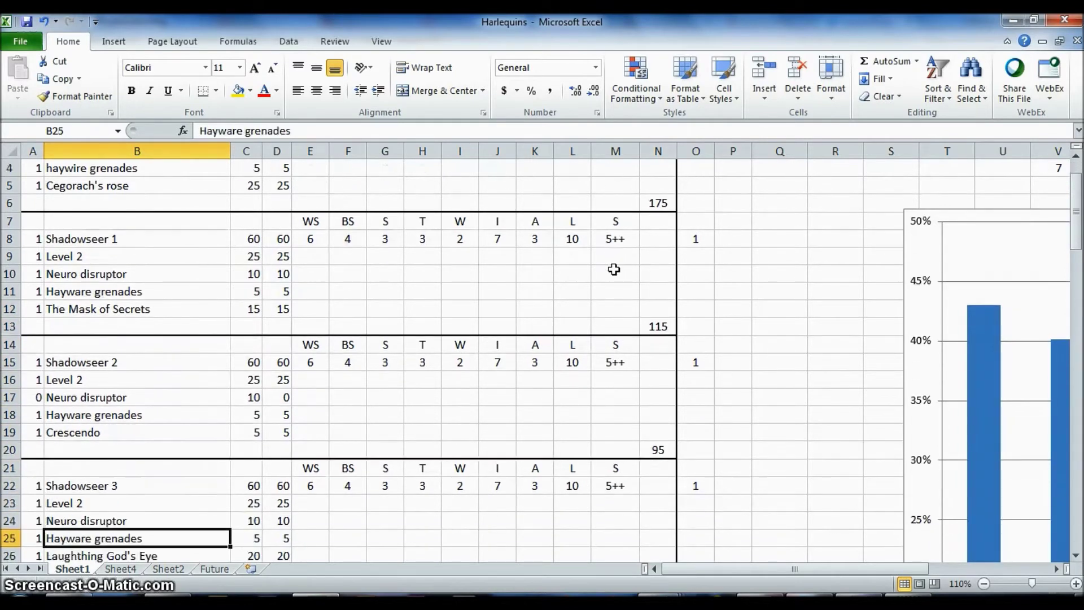
pyautogui.press('Down')
pyautogui.press('Down')
pyautogui.press('Down')
pyautogui.press('Down')
pyautogui.press('Down')
pyautogui.press('Down')
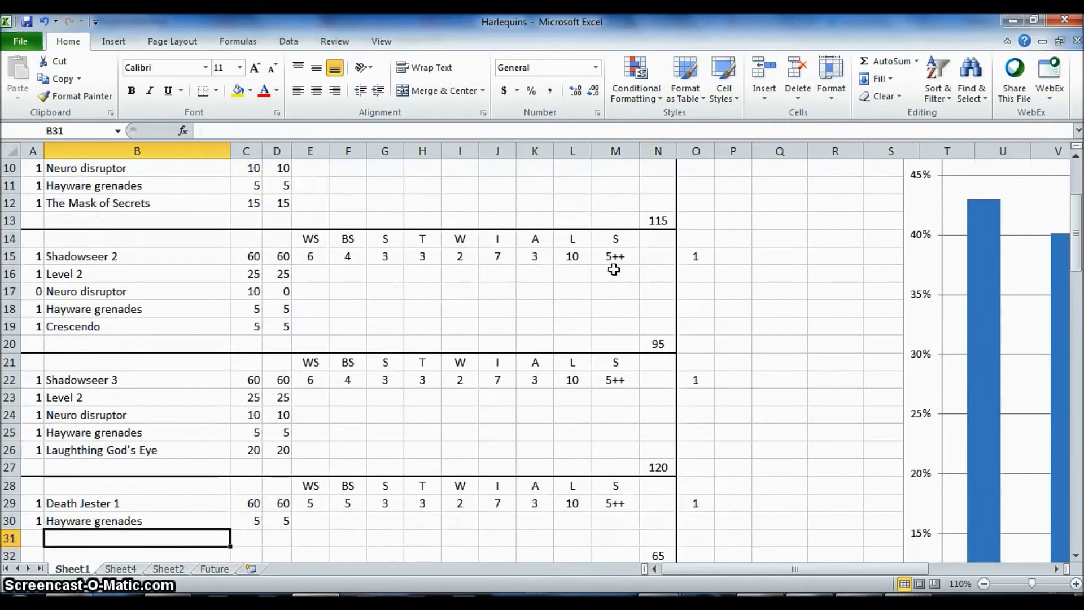
pyautogui.press('Down')
pyautogui.press('Up')
pyautogui.press('Up')
pyautogui.press('Up')
pyautogui.press('Up')
pyautogui.press('Up')
pyautogui.press('Up')
pyautogui.press('Up')
pyautogui.press('Up')
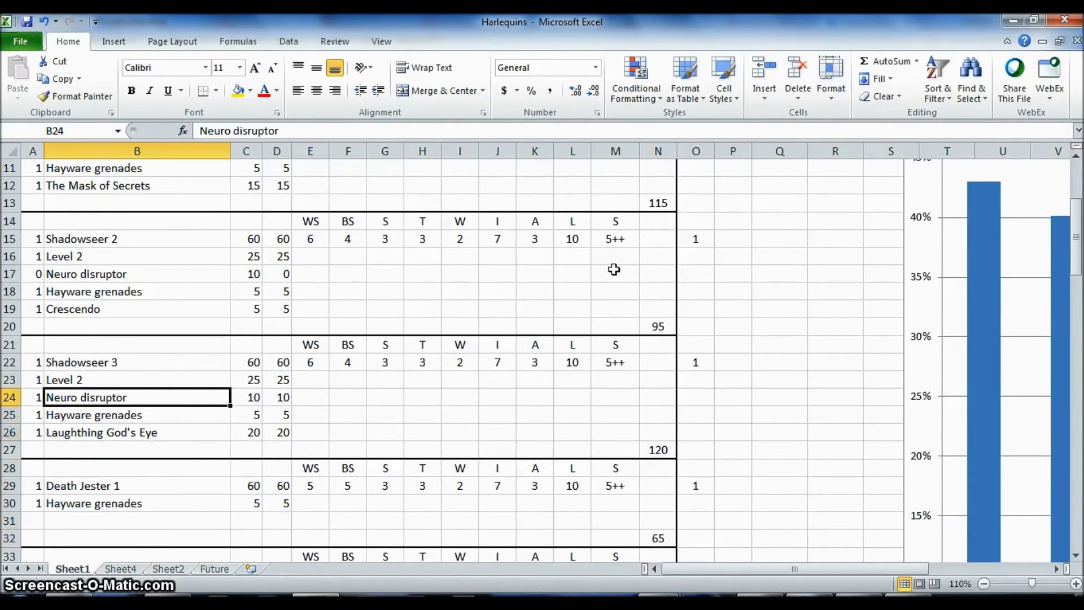
pyautogui.press('Down')
pyautogui.press('Down')
pyautogui.press('Down')
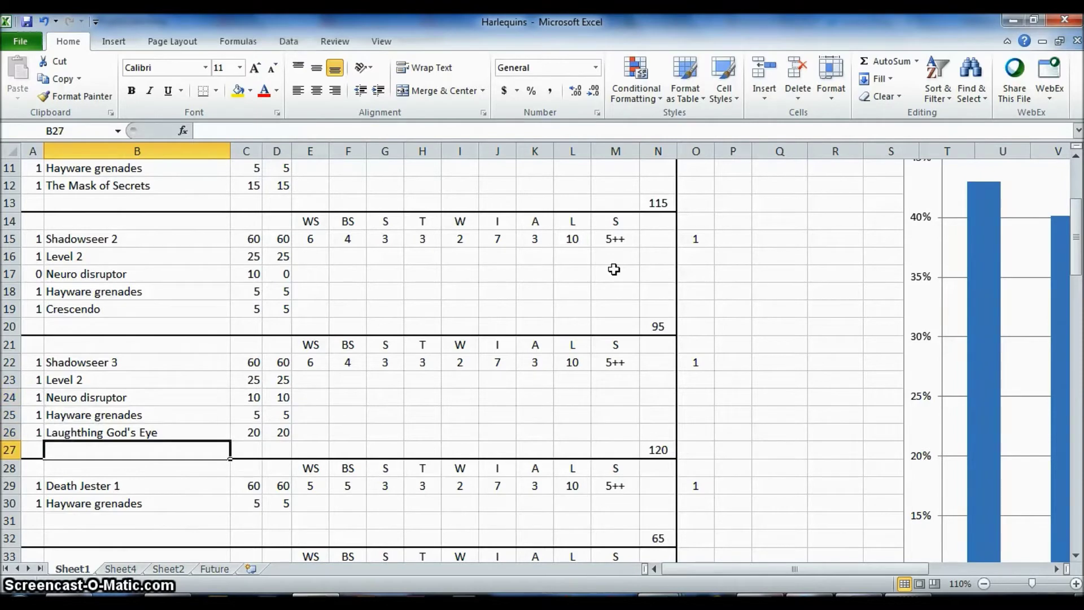
pyautogui.press('Up')
pyautogui.press('Up')
pyautogui.press('Down')
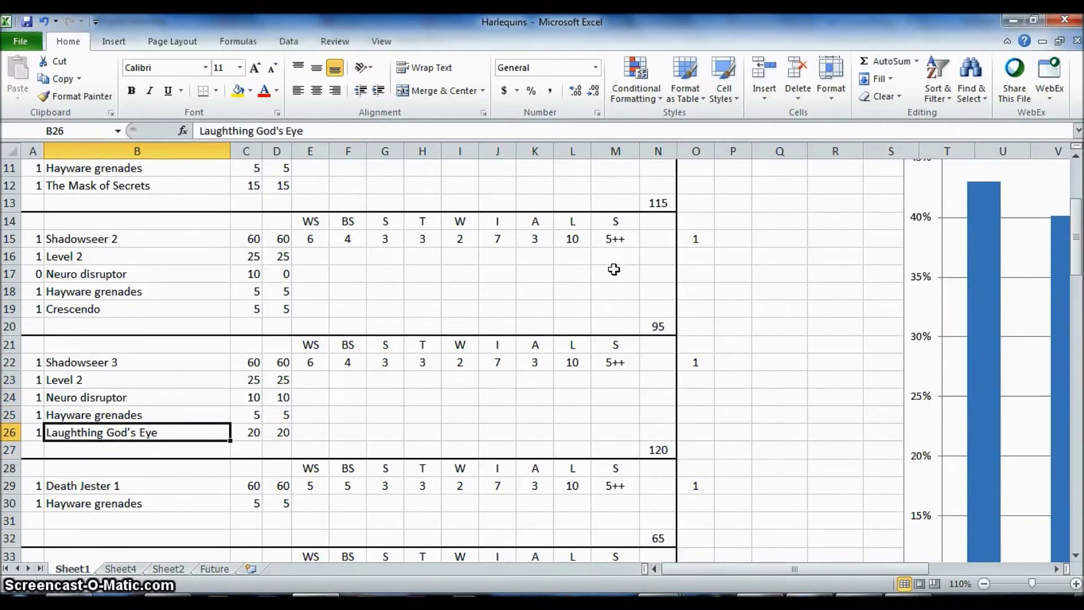
# Step: Review the three Death Jester blocks and their Hayware grenades entries
pyautogui.press('Down')
pyautogui.press('Down')
pyautogui.press('Down')
pyautogui.press('Down')
pyautogui.press('Down')
pyautogui.press('Down')
pyautogui.press('Down')
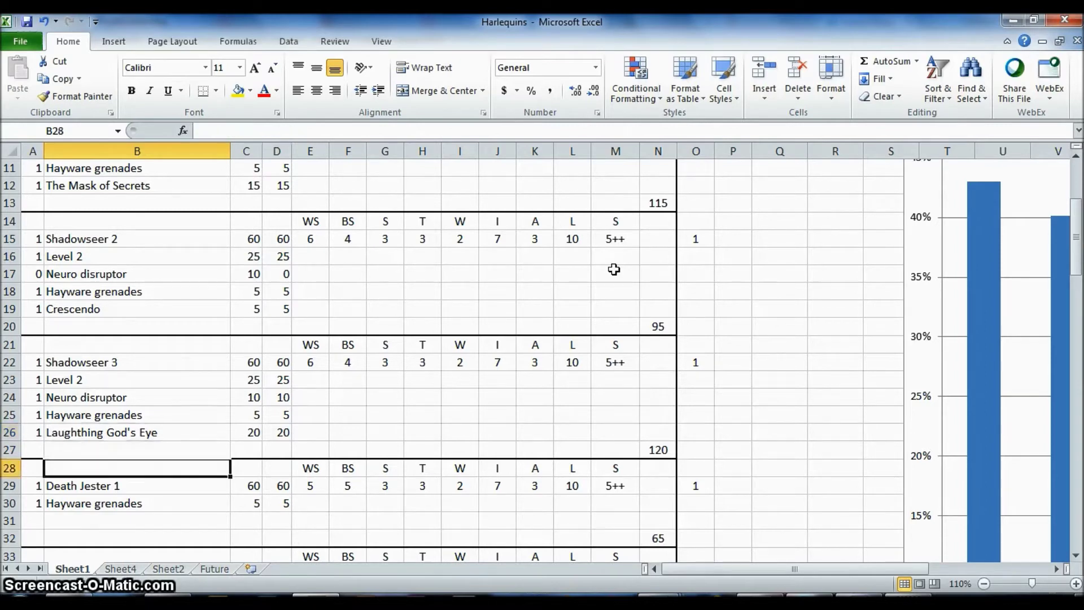
pyautogui.press('Down')
pyautogui.press('Down')
pyautogui.press('Down')
pyautogui.press('Down')
pyautogui.press('Down')
pyautogui.press('Down')
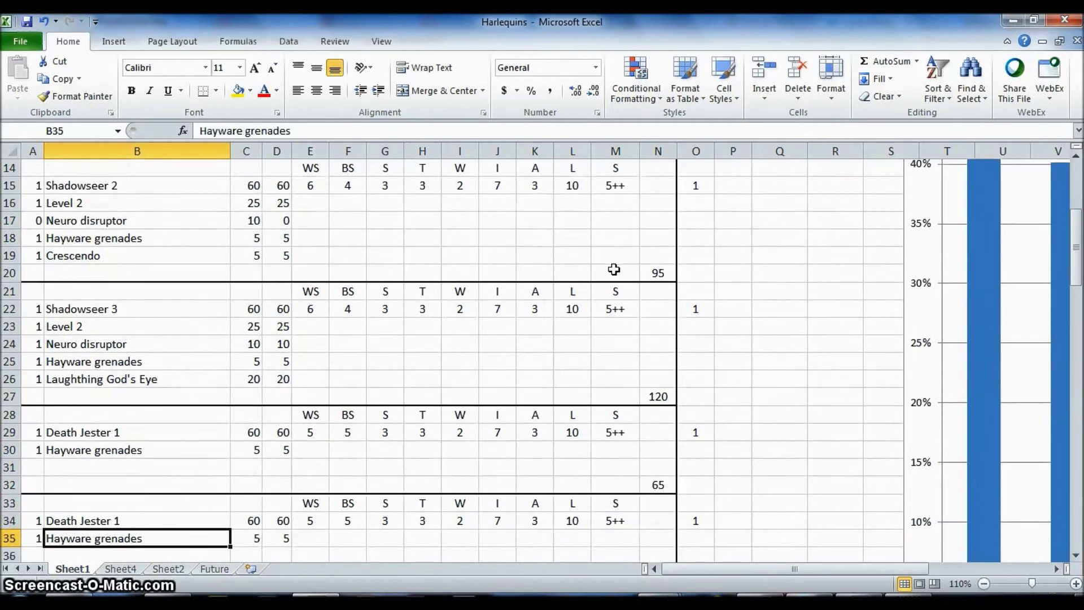
pyautogui.press('Down')
pyautogui.press('Down')
pyautogui.press('Down')
pyautogui.press('Down')
pyautogui.press('Down')
pyautogui.press('Down')
pyautogui.press('Down')
pyautogui.press('Down')
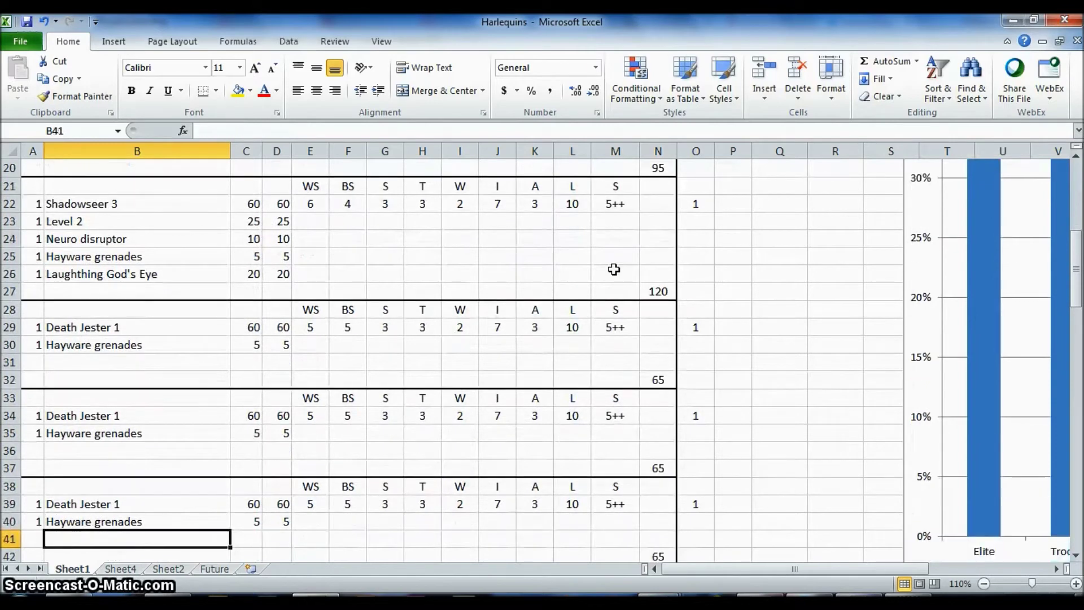
# Step: Look through the Troupe of light block in the Troops section down to its points total
pyautogui.press('Down')
pyautogui.press('Down')
pyautogui.press('Down')
pyautogui.press('Down')
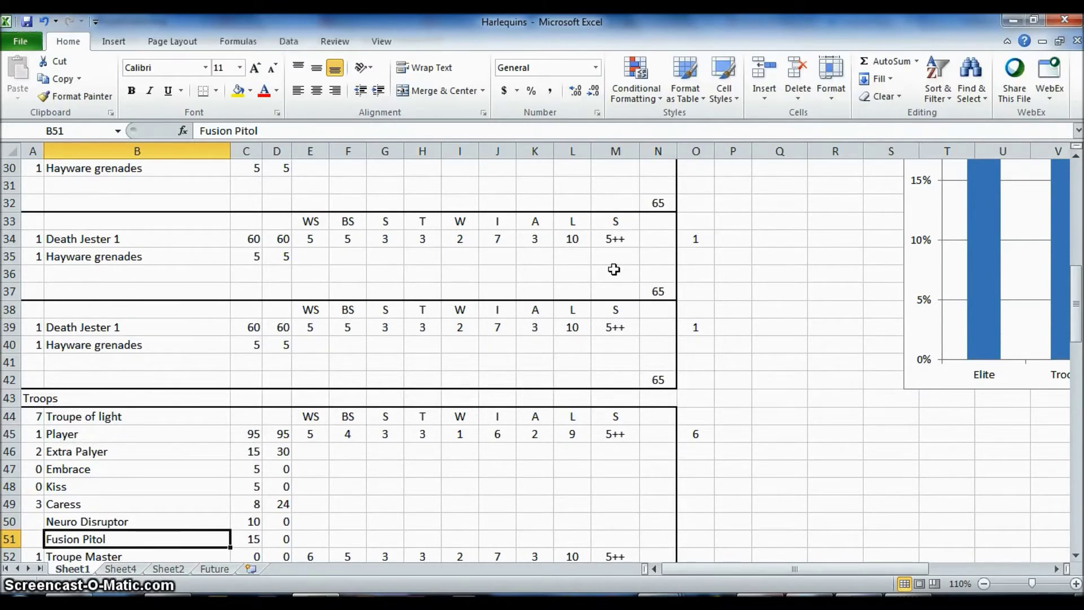
pyautogui.press('Down')
pyautogui.press('Down')
pyautogui.press('Down')
pyautogui.press('Down')
pyautogui.press('Down')
pyautogui.press('Down')
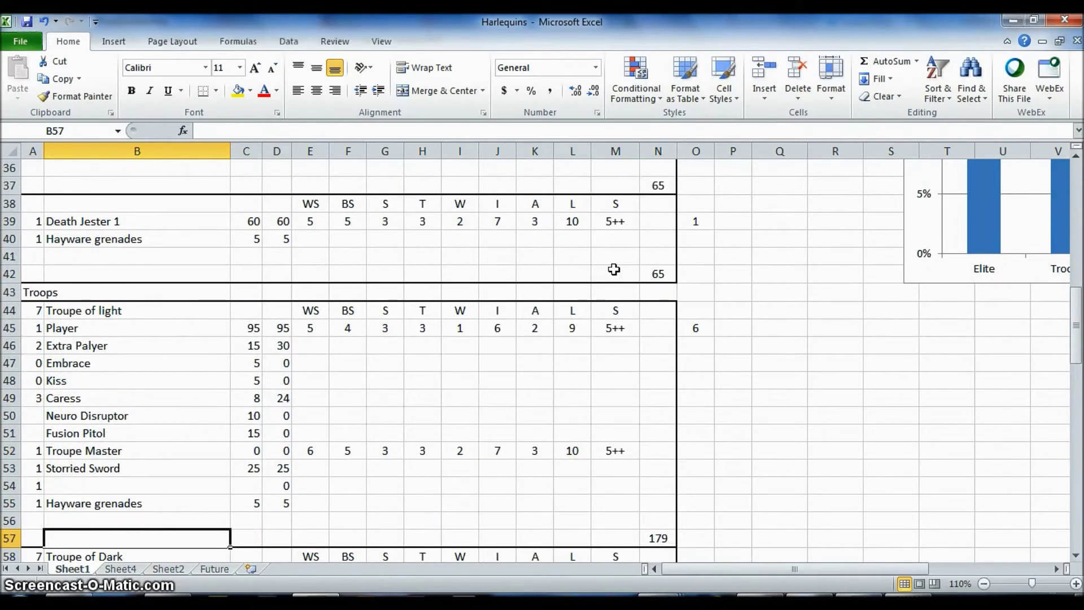
# Step: Examine the Troupe of light's Extra Palyer, Embrace, Kiss, Caress and pistol rows down to the Troupe Master
pyautogui.press('Up')
pyautogui.press('Up')
pyautogui.press('Up')
pyautogui.press('Up')
pyautogui.press('Up')
pyautogui.press('Up')
pyautogui.press('Up')
pyautogui.press('Up')
pyautogui.press('Up')
pyautogui.press('Up')
pyautogui.press('Up')
pyautogui.press('Down')
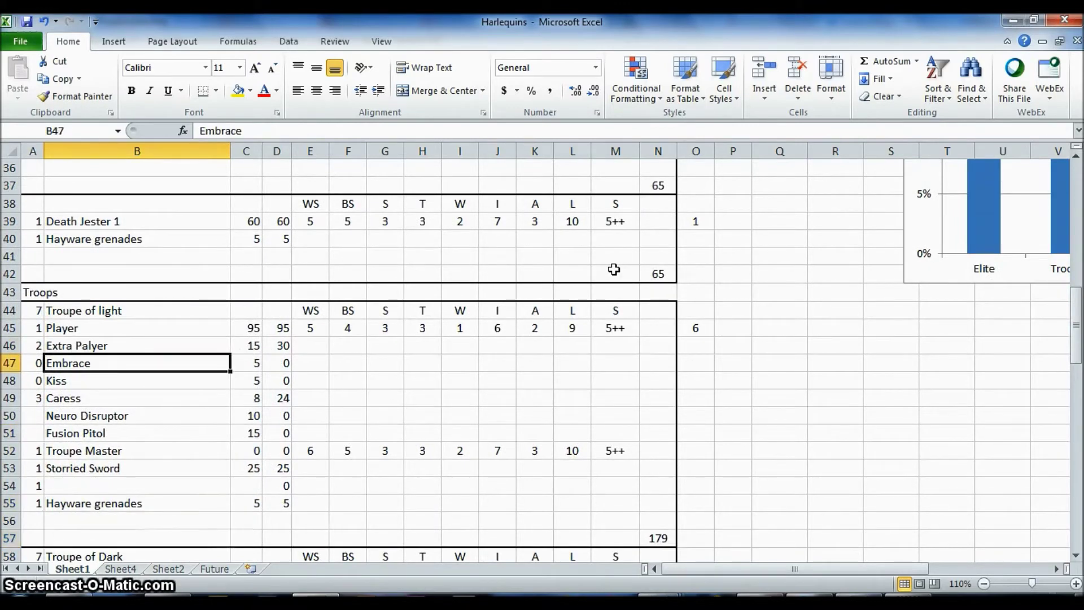
pyautogui.press('Up')
pyautogui.press('Down')
pyautogui.press('Up')
pyautogui.press('Down')
pyautogui.press('Down')
pyautogui.press('Down')
pyautogui.press('Down')
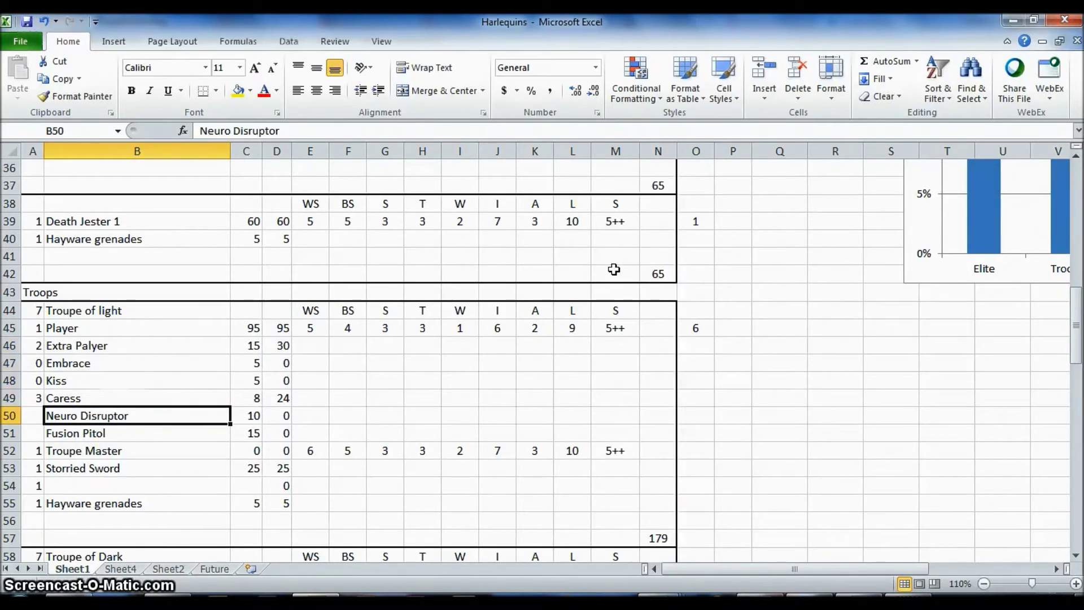
pyautogui.press('Up')
pyautogui.press('Down')
pyautogui.press('Down')
pyautogui.press('Down')
pyautogui.press('Down')
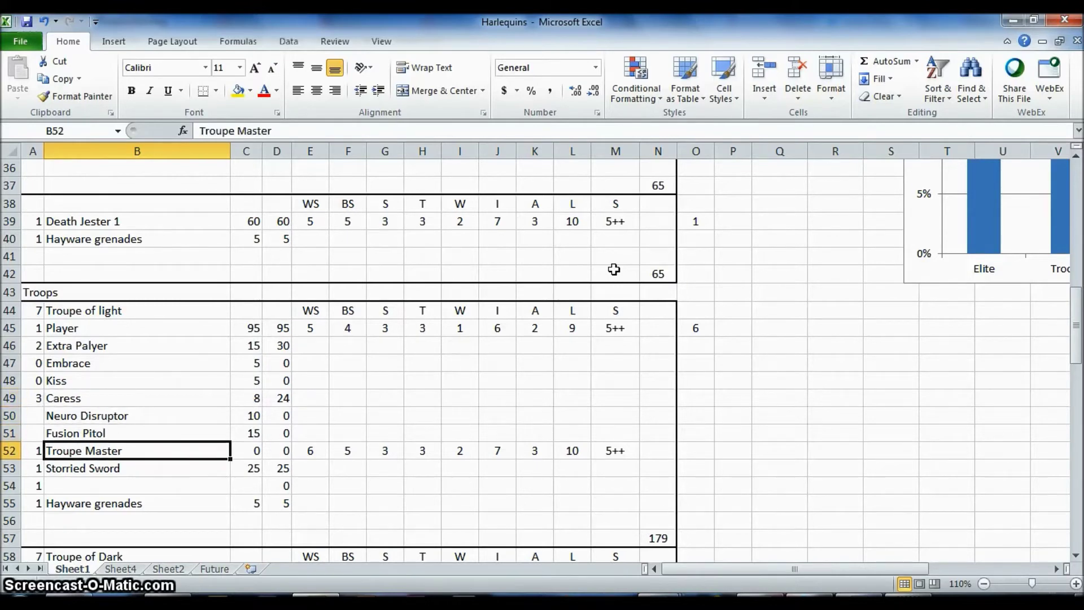
# Step: Set the Troupe of light's Neuro Disruptor and Fusion Pitol quantities to 0
pyautogui.press('Up')
pyautogui.press('Up')
pyautogui.press('Up')
pyautogui.press('Left')
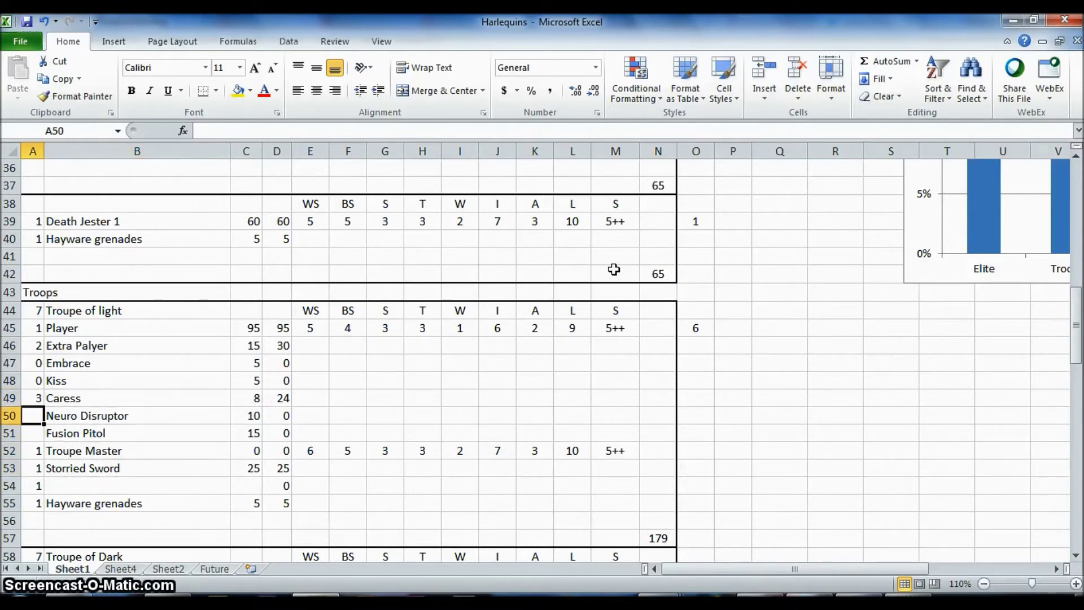
pyautogui.write('0')
pyautogui.press('Return')
pyautogui.write('0')
pyautogui.press('Return')
pyautogui.press('Return')
# Step: Look through the Troupe of Dark block from its player rows to the Hayware grenades
pyautogui.press('Down')
pyautogui.press('Down')
pyautogui.press('Down')
pyautogui.press('Down')
pyautogui.press('Down')
pyautogui.press('Down')
pyautogui.press('Down')
pyautogui.press('Down')
pyautogui.press('Down')
pyautogui.press('Down')
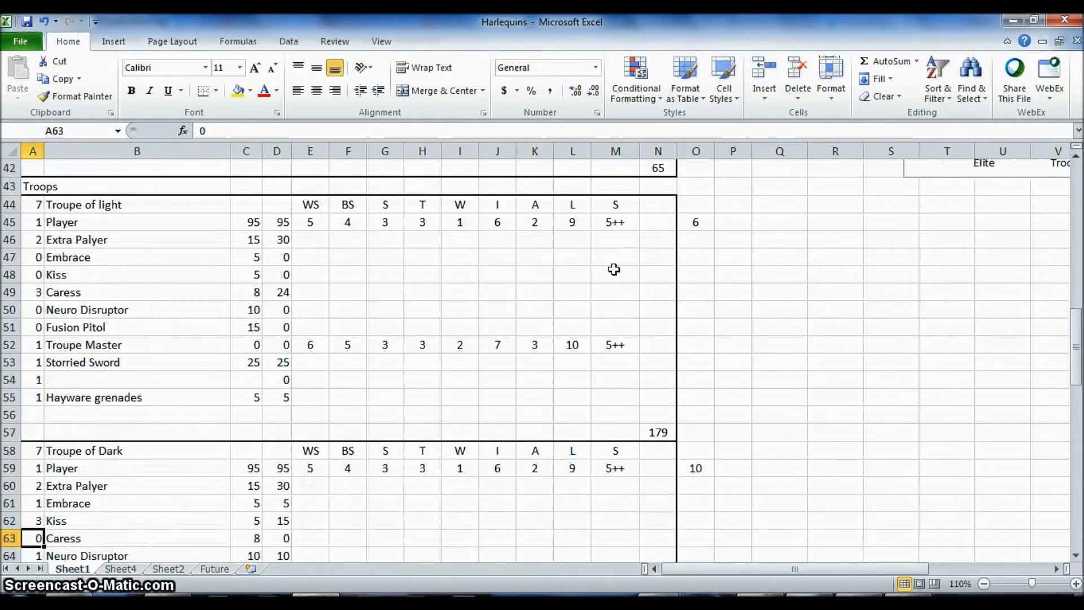
pyautogui.press('Down')
pyautogui.press('Down')
pyautogui.press('Down')
pyautogui.press('Down')
pyautogui.press('Down')
pyautogui.press('Down')
pyautogui.press('Down')
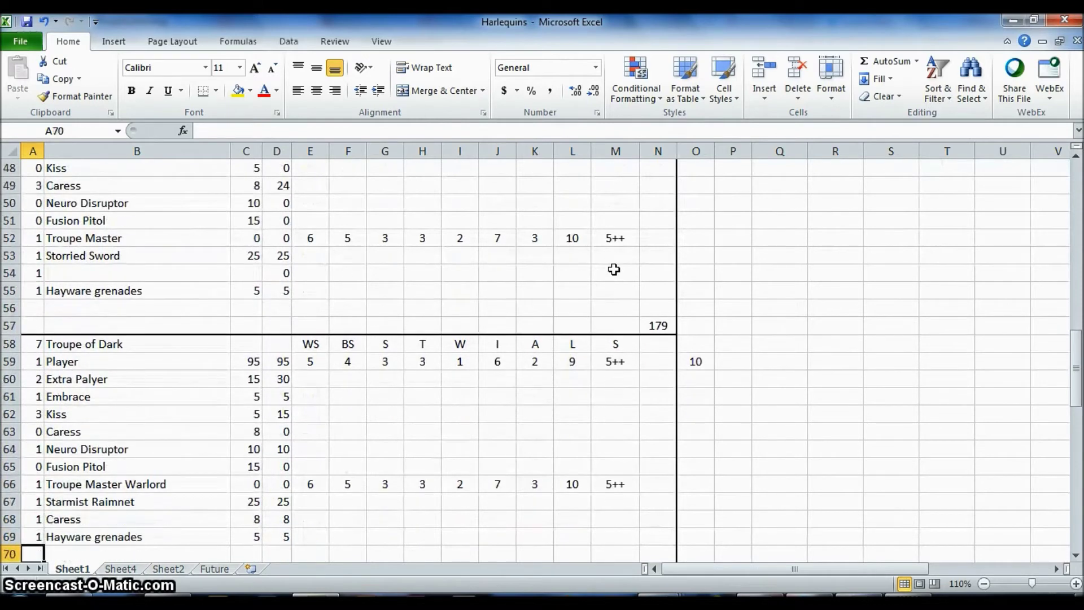
# Step: Set the Troupe of Dark's Embrace quantity to 0
pyautogui.press('Up')
pyautogui.press('Up')
pyautogui.press('Up')
pyautogui.press('Up')
pyautogui.press('Up')
pyautogui.press('Up')
pyautogui.press('Up')
pyautogui.press('Up')
pyautogui.press('Up')
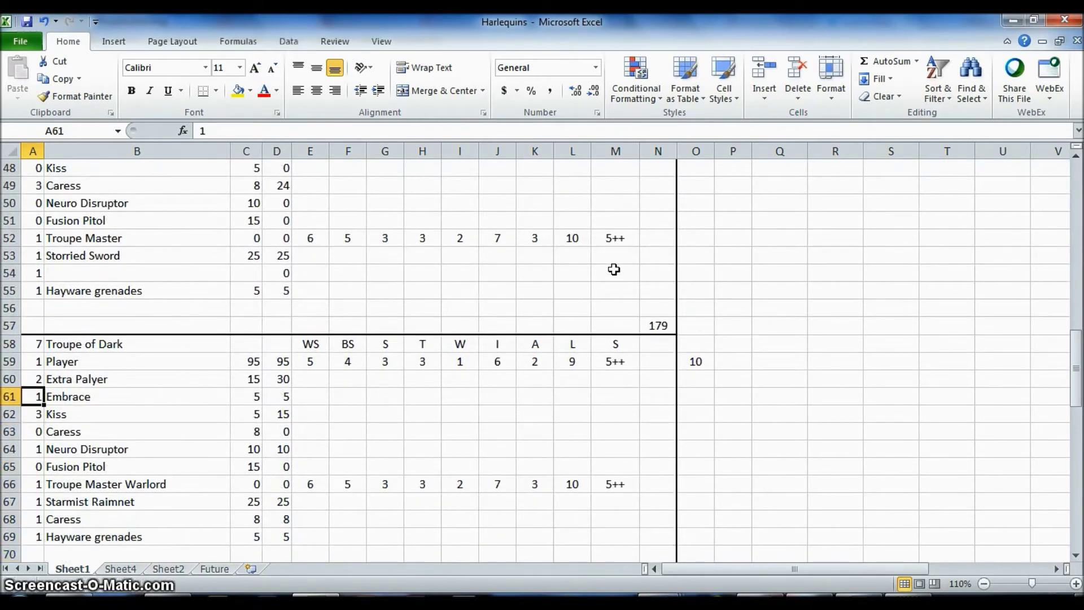
pyautogui.write('0')
pyautogui.press('Down')
# Step: Review the Troupe of Dark's Neuro Disruptor and the Troupe Master Warlord's Starmist Raimnet and Caress entries
pyautogui.press('Down')
pyautogui.press('Down')
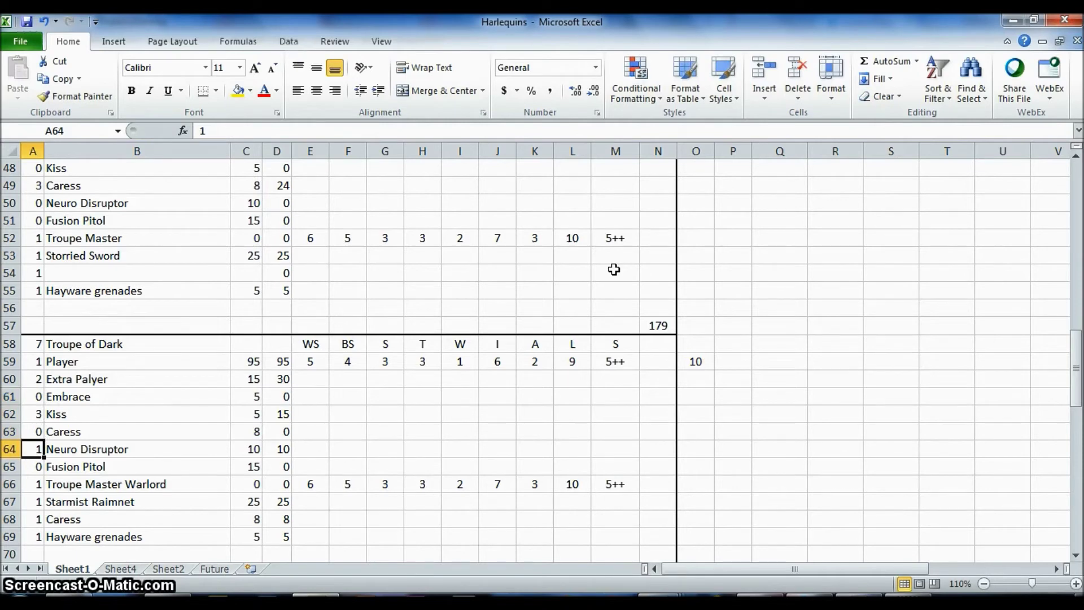
pyautogui.press('Down')
pyautogui.press('Down')
pyautogui.press('Down')
pyautogui.press('Down')
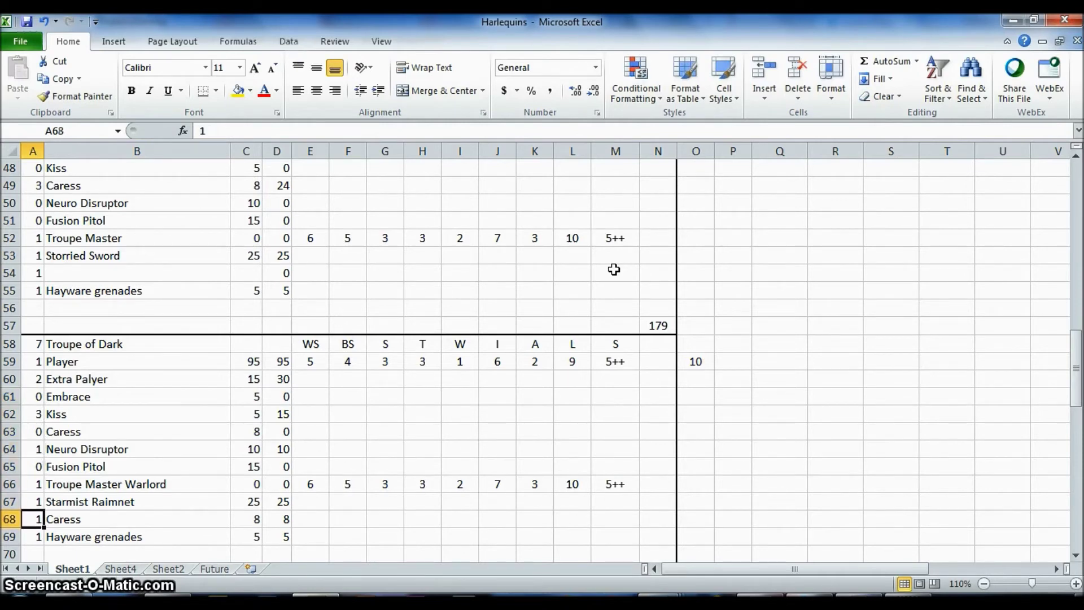
pyautogui.press('Up')
pyautogui.press('Up')
pyautogui.press('Down')
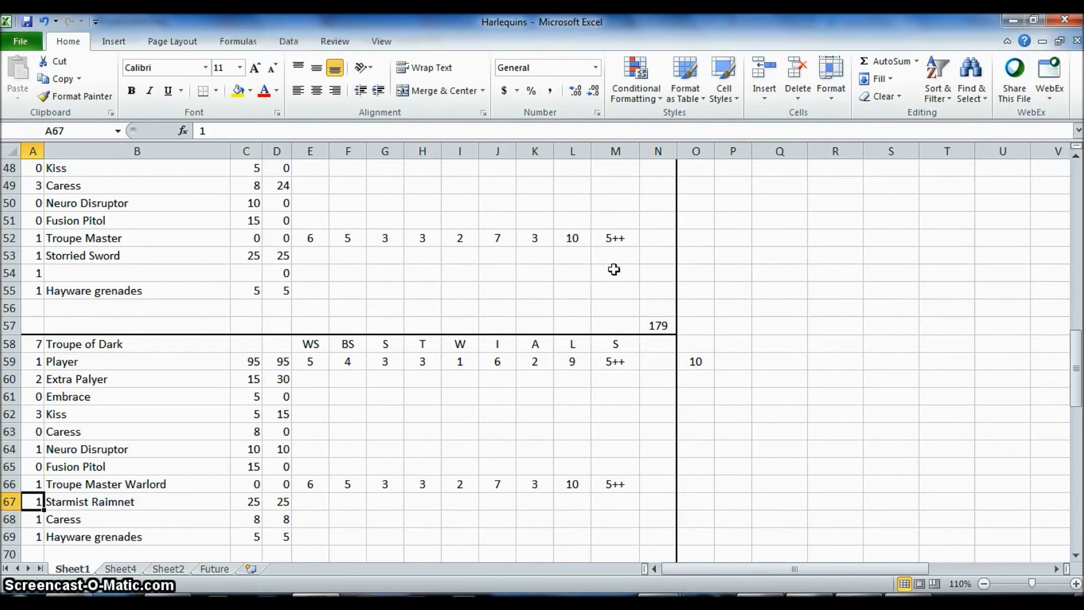
pyautogui.press('Down')
pyautogui.press('Down')
pyautogui.press('Down')
pyautogui.press('Down')
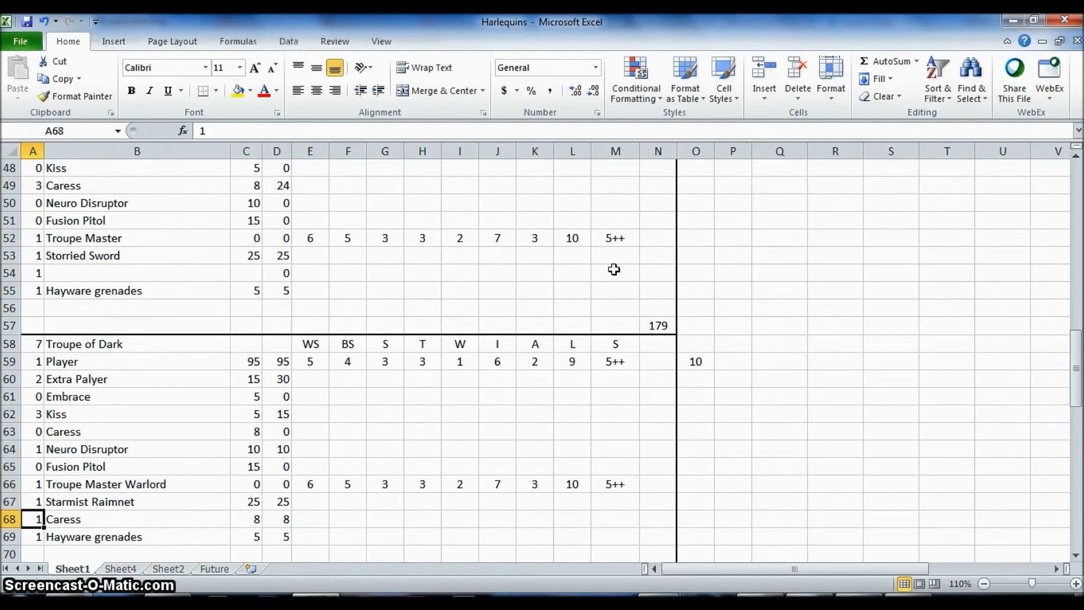
# Step: Look through the Troupe of Twinlight block down to its Hayware grenades
pyautogui.press('Down')
pyautogui.press('Down')
pyautogui.press('Down')
pyautogui.press('Down')
pyautogui.press('Down')
pyautogui.press('Down')
pyautogui.press('Down')
pyautogui.press('Down')
pyautogui.press('Down')
pyautogui.press('Down')
pyautogui.press('Down')
pyautogui.press('Down')
pyautogui.press('Down')
pyautogui.press('Down')
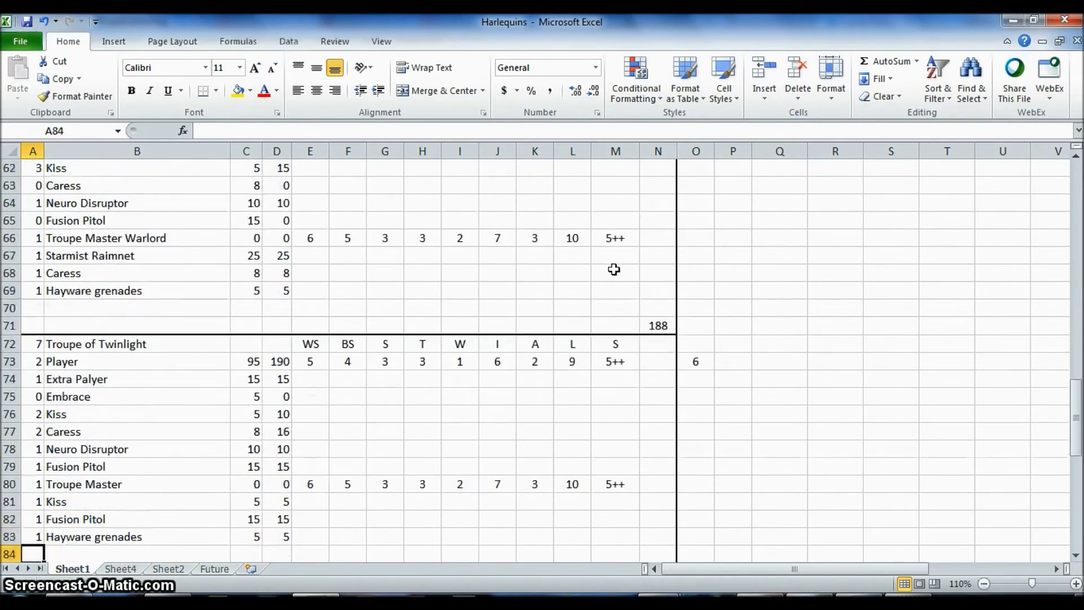
# Step: Set the Troupe of Twinlight's Extra Palyer quantity to 2
pyautogui.press('Up')
pyautogui.press('Up')
pyautogui.press('Up')
pyautogui.press('Up')
pyautogui.press('Up')
pyautogui.press('Up')
pyautogui.press('Up')
pyautogui.press('Up')
pyautogui.press('Up')
pyautogui.press('Up')
pyautogui.press('Up')
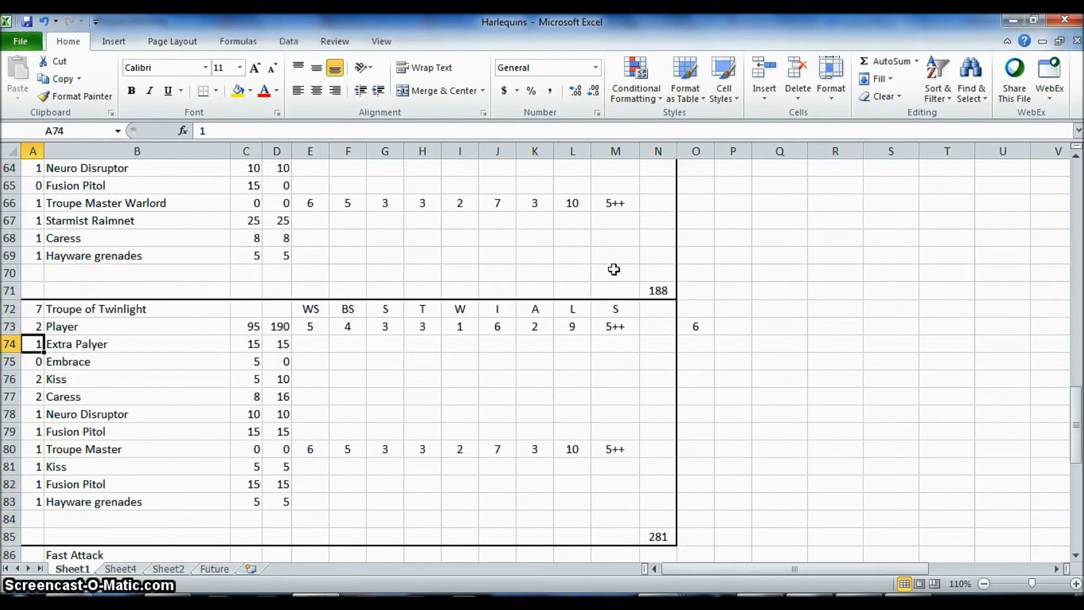
pyautogui.press('Down')
pyautogui.press('Up')
pyautogui.write('2')
pyautogui.press('Return')
# Step: Review the Troupe of Twinlight's wargear entries from Kiss through the Troupe Master's weapons
pyautogui.press('Down')
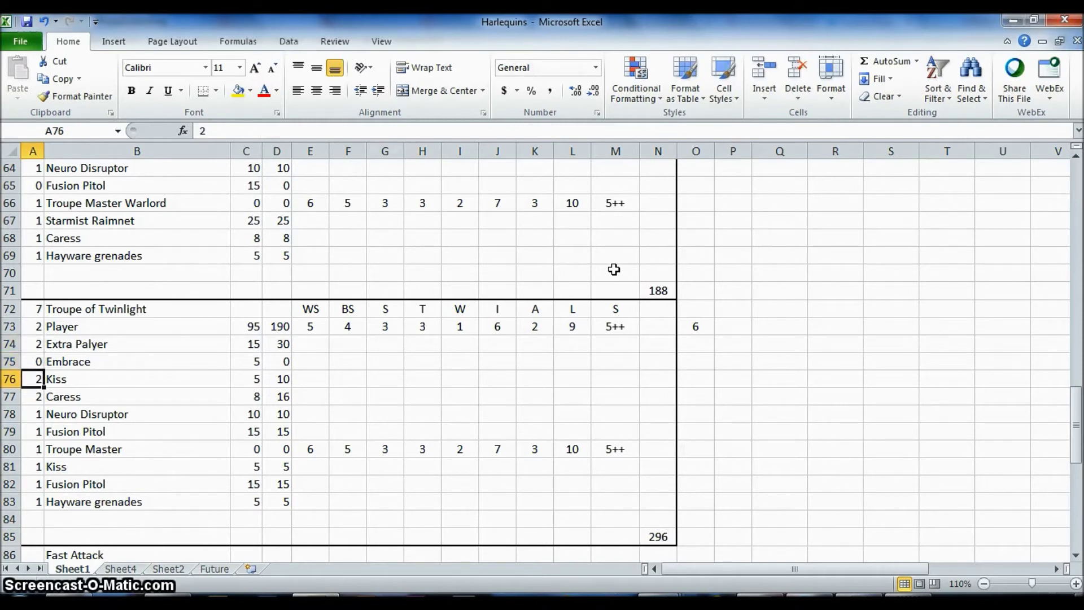
pyautogui.press('Down')
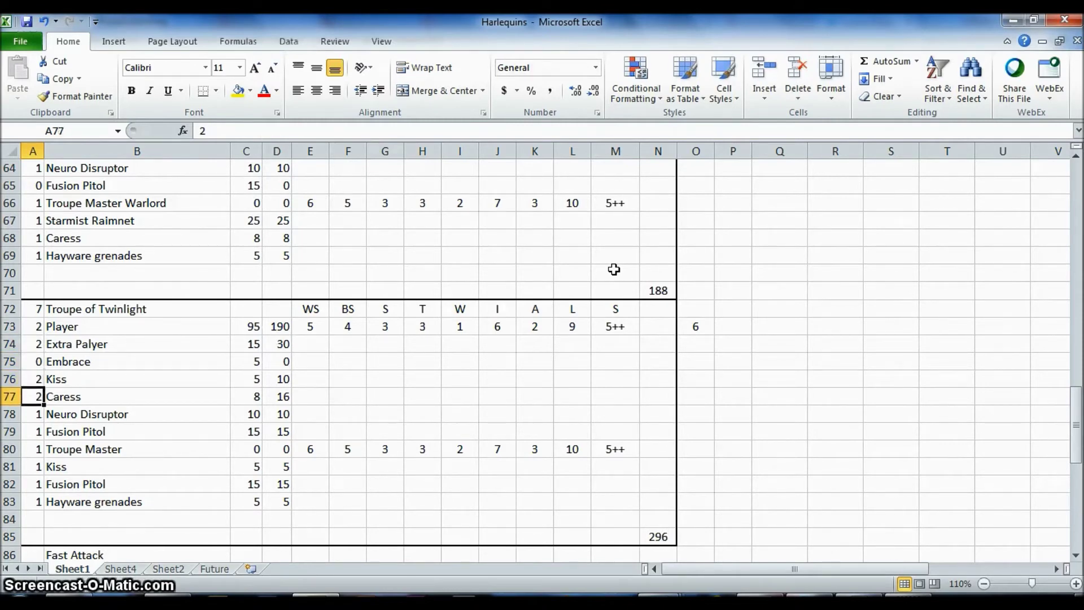
pyautogui.press('Down')
pyautogui.press('Down')
pyautogui.press('Down')
pyautogui.press('Down')
pyautogui.press('Down')
pyautogui.press('Up')
pyautogui.press('Up')
pyautogui.press('Up')
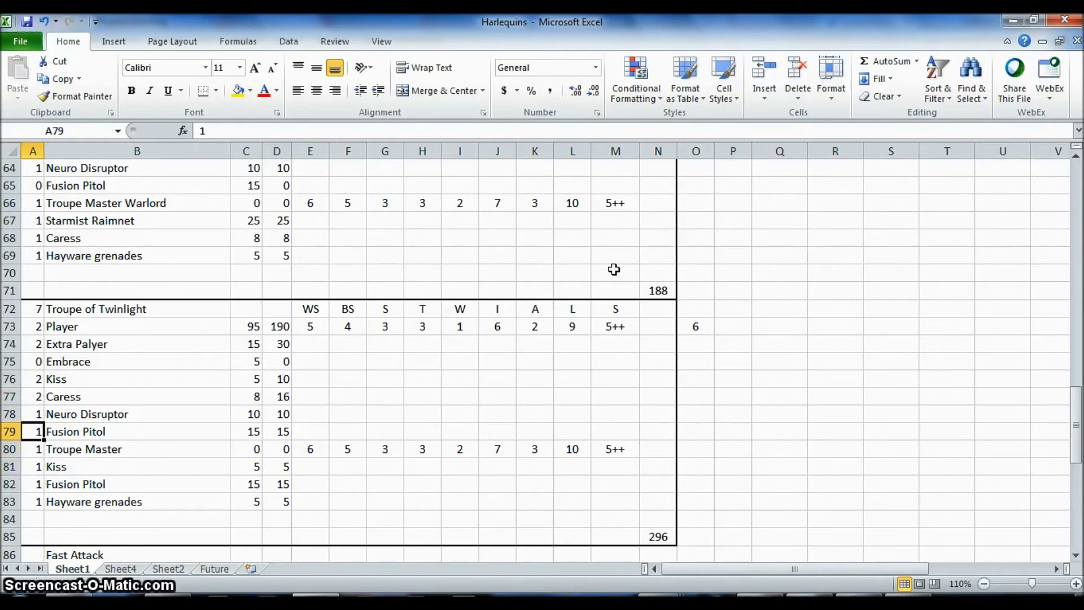
# Step: Correct the spelling of both Fusion Pitol entries in the Troupe of Twinlight block to Fusion Pistol
pyautogui.doubleClick(92, 431)
pyautogui.write('s')
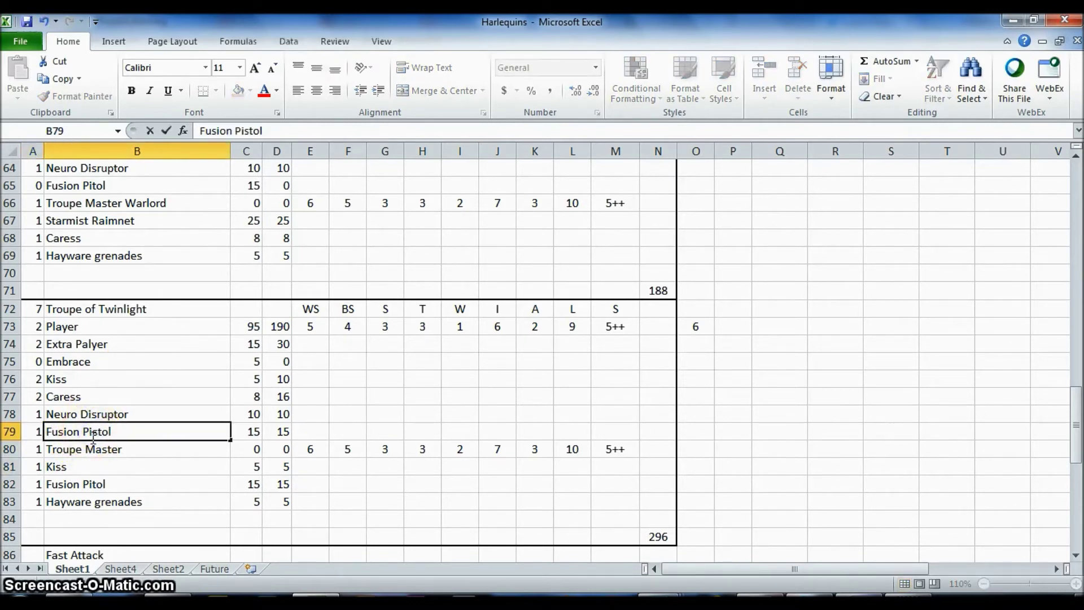
pyautogui.doubleClick(94, 483)
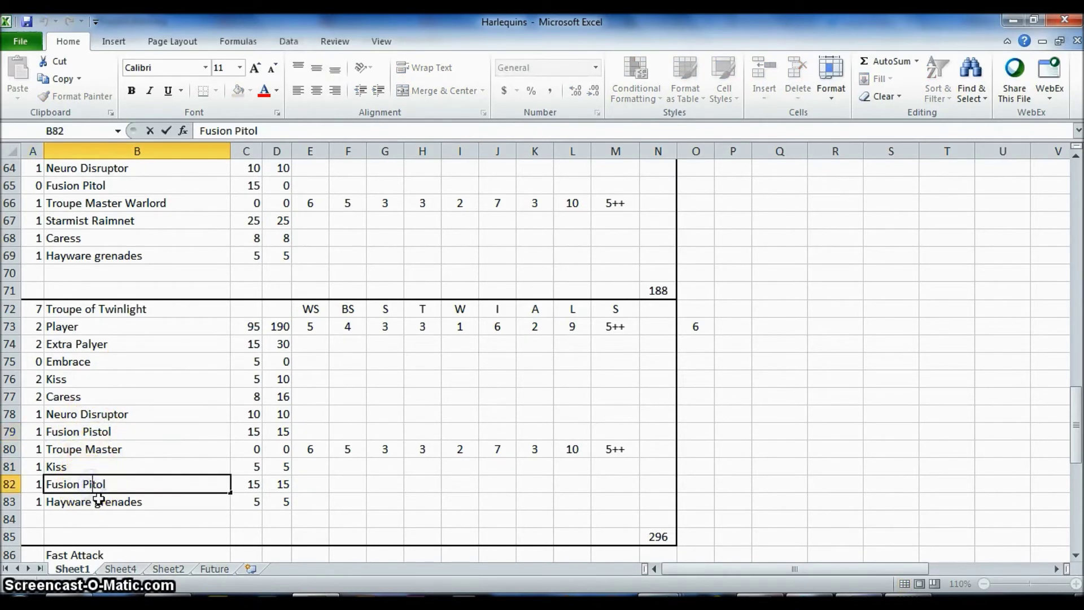
pyautogui.write('s')
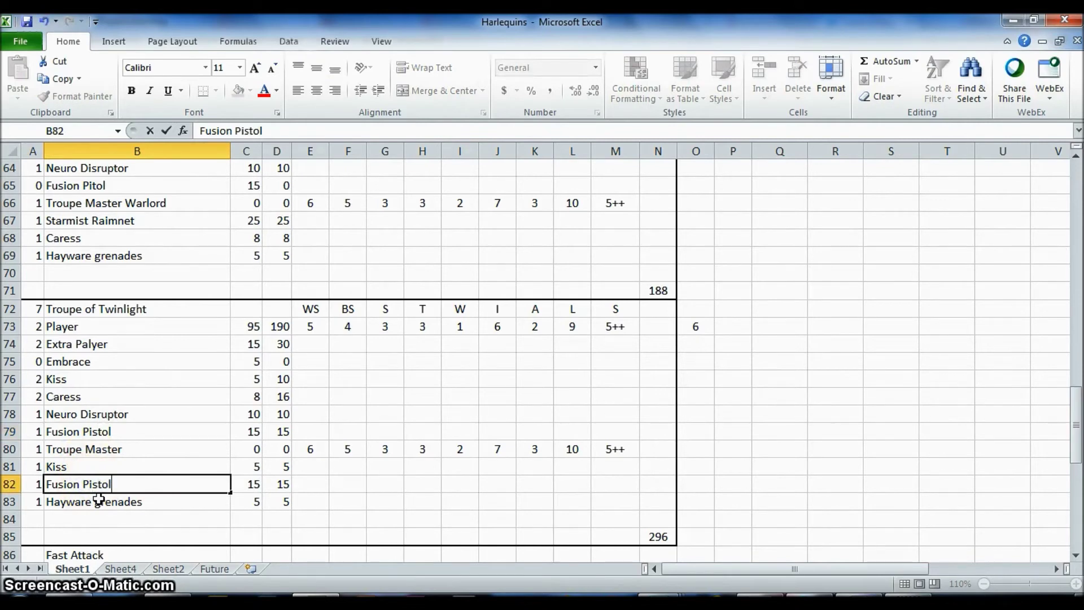
pyautogui.click(648, 419)
# Step: Look over the Fast Attack, Transport and Heavy Support sections, and return to the Elite units at the start of the sheet
pyautogui.click(1075, 556)
pyautogui.moveTo(1075, 556); pyautogui.dragTo(1075, 556)
pyautogui.click(1075, 556)
pyautogui.click(1076, 556)
pyautogui.click(1075, 556)
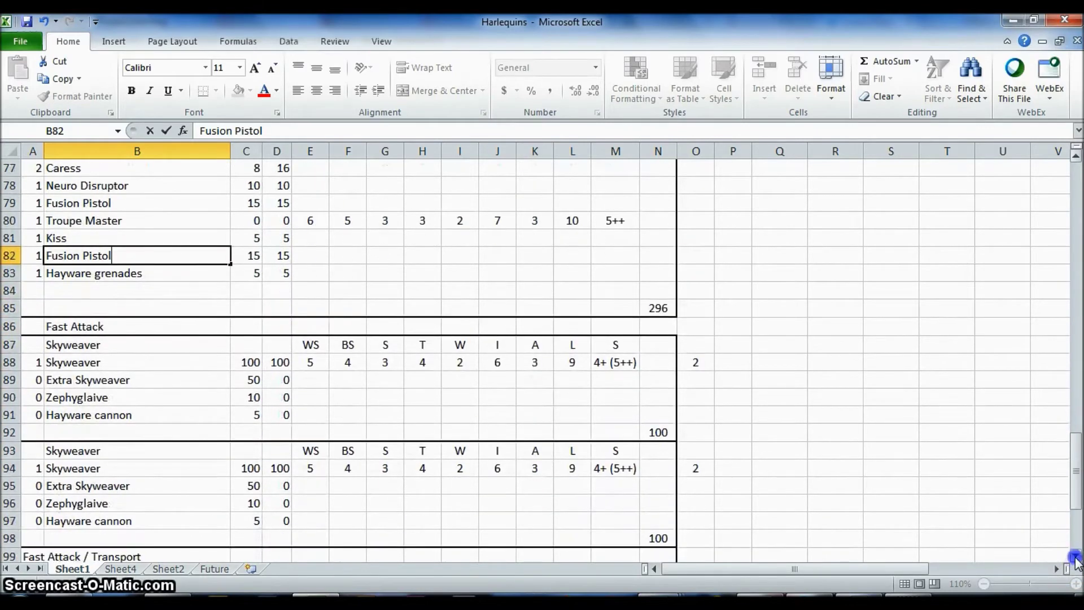
pyautogui.click(1075, 556)
pyautogui.click(1075, 556)
pyautogui.click(1075, 556)
pyautogui.click(1075, 556)
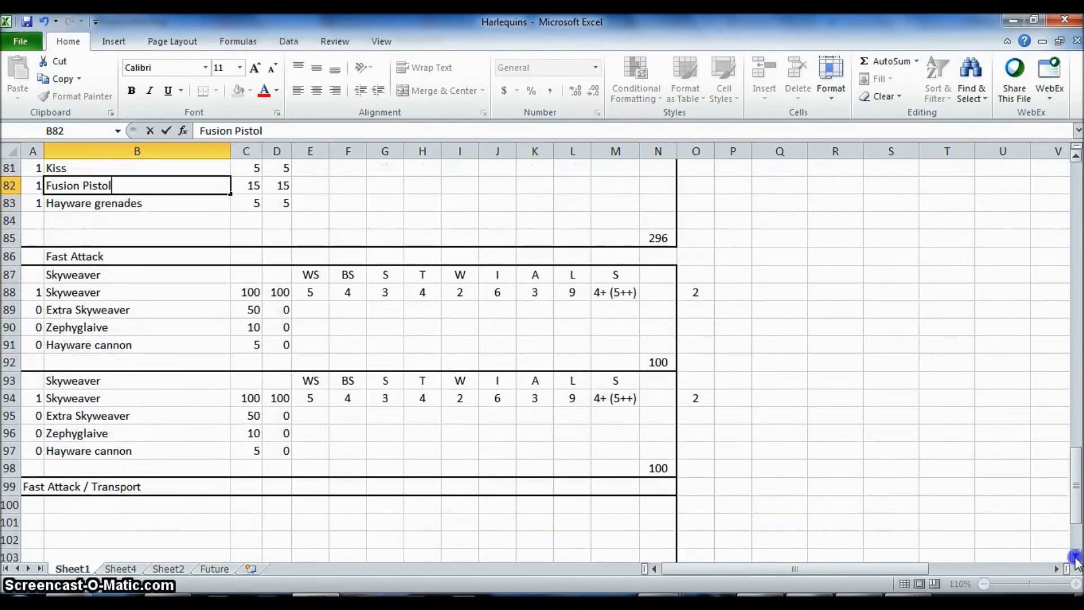
pyautogui.moveTo(1075, 556); pyautogui.dragTo(1075, 556)
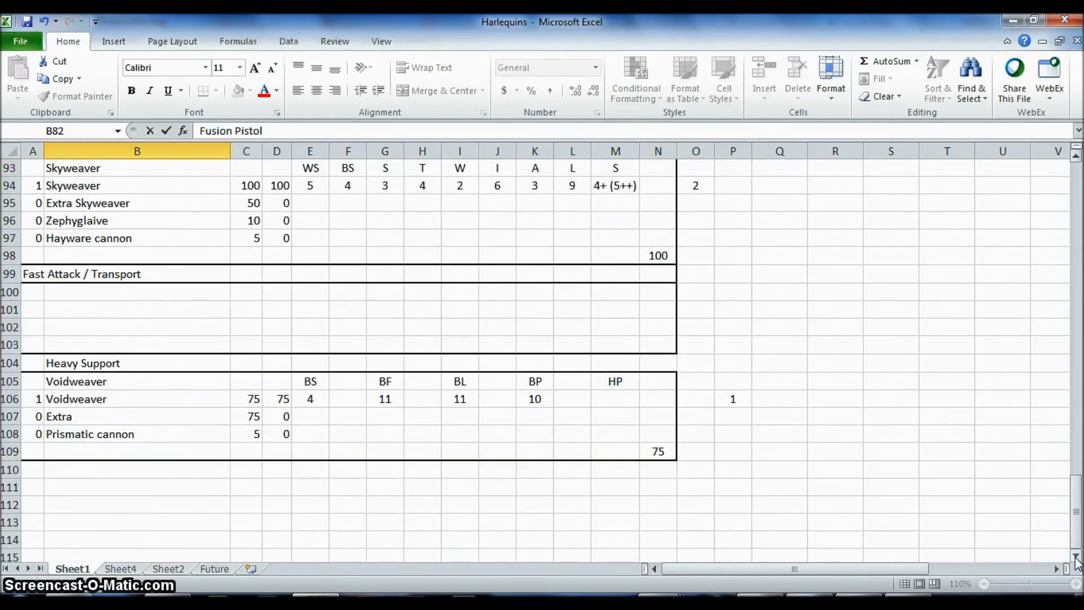
pyautogui.moveTo(1075, 520); pyautogui.dragTo(1078, 192)
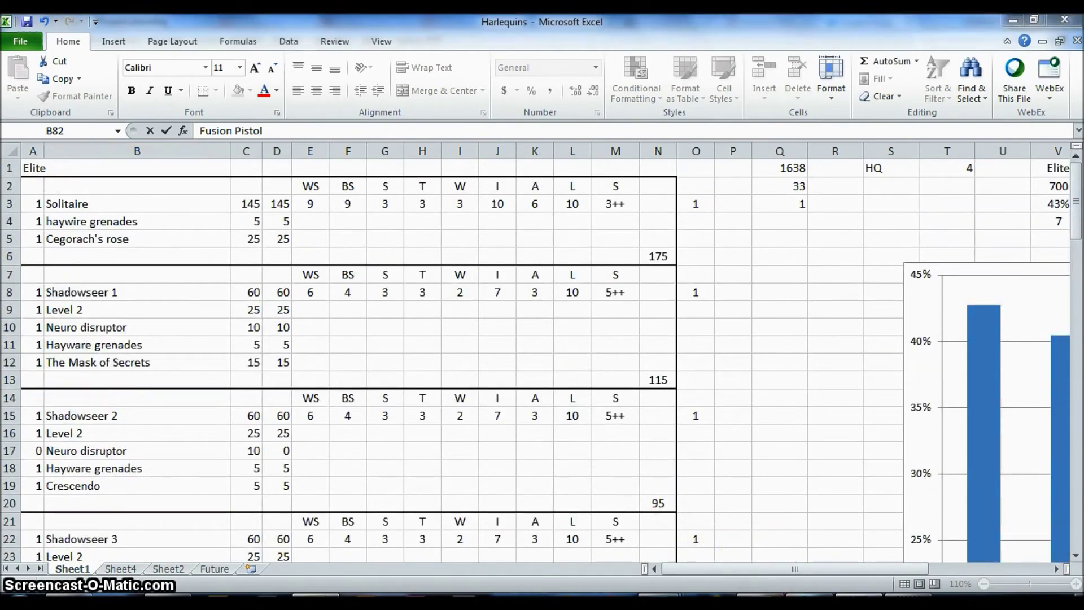
# Step: Switch to the Project planning schedule in Microsoft Project and go through the finish dates from plyers unit 3 back to the first tasks
pyautogui.hotkey('alt', 'Tab')
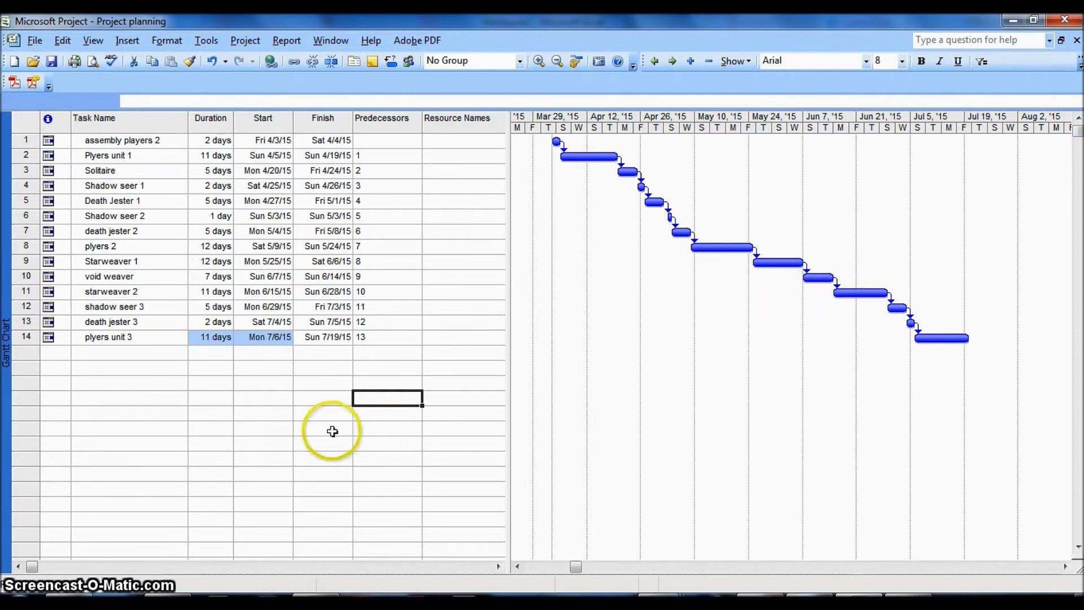
pyautogui.click(319, 337)
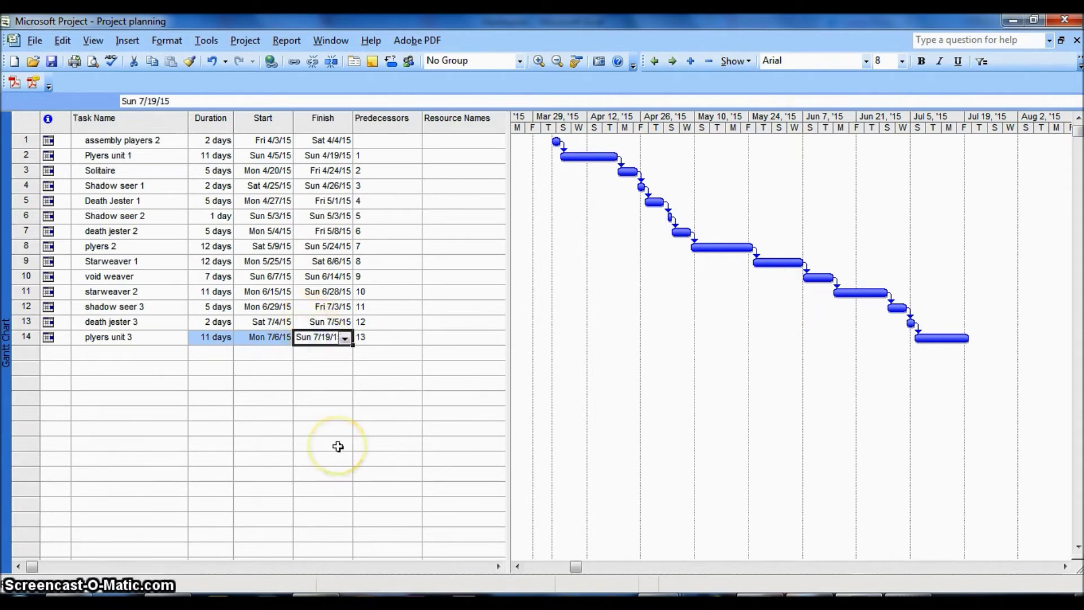
pyautogui.press('Up')
pyautogui.press('Up')
pyautogui.press('Up')
pyautogui.press('Up')
pyautogui.press('Up')
pyautogui.press('Up')
pyautogui.press('Up')
pyautogui.press('Up')
pyautogui.press('Up')
pyautogui.press('Up')
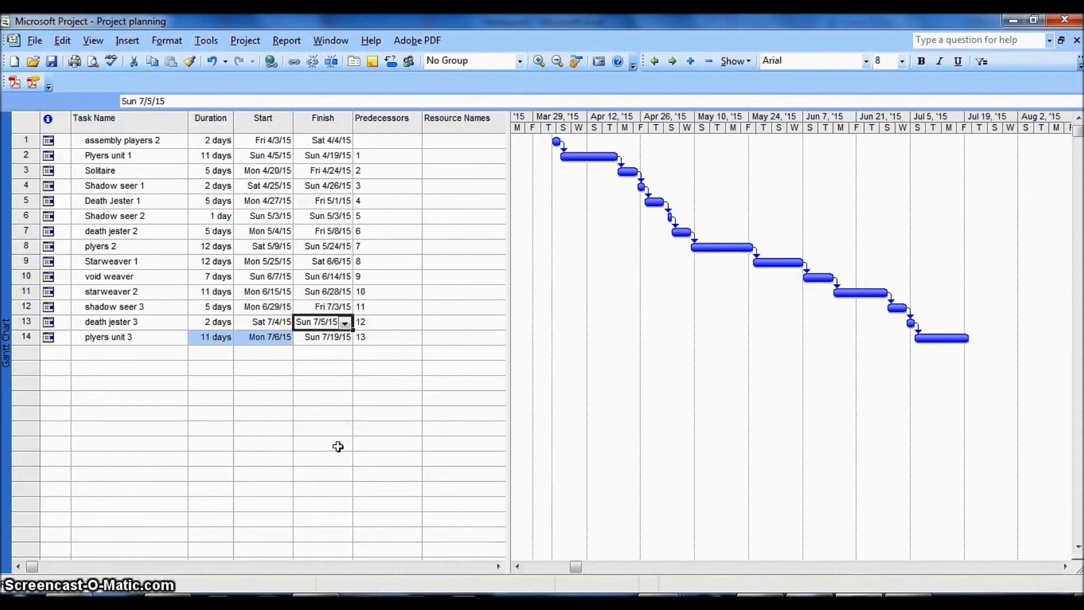
pyautogui.press('Up')
pyautogui.press('Up')
pyautogui.press('Up')
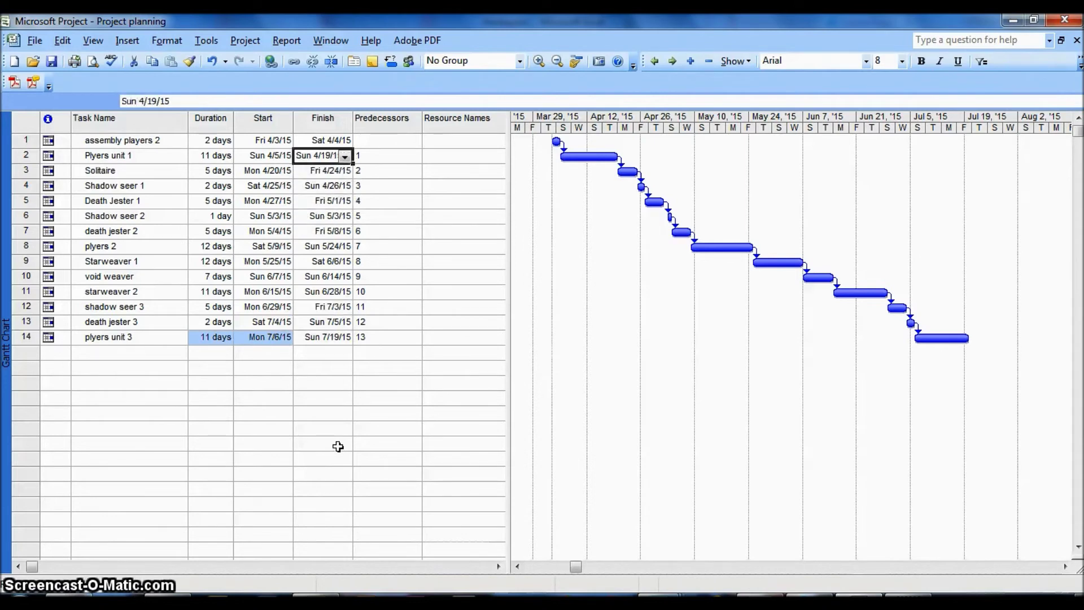
# Step: Examine the durations, start dates and finish dates of the tasks from assembly players 2 to Death Jester 1
pyautogui.press('Left')
pyautogui.press('Left')
pyautogui.press('Right')
pyautogui.press('Right')
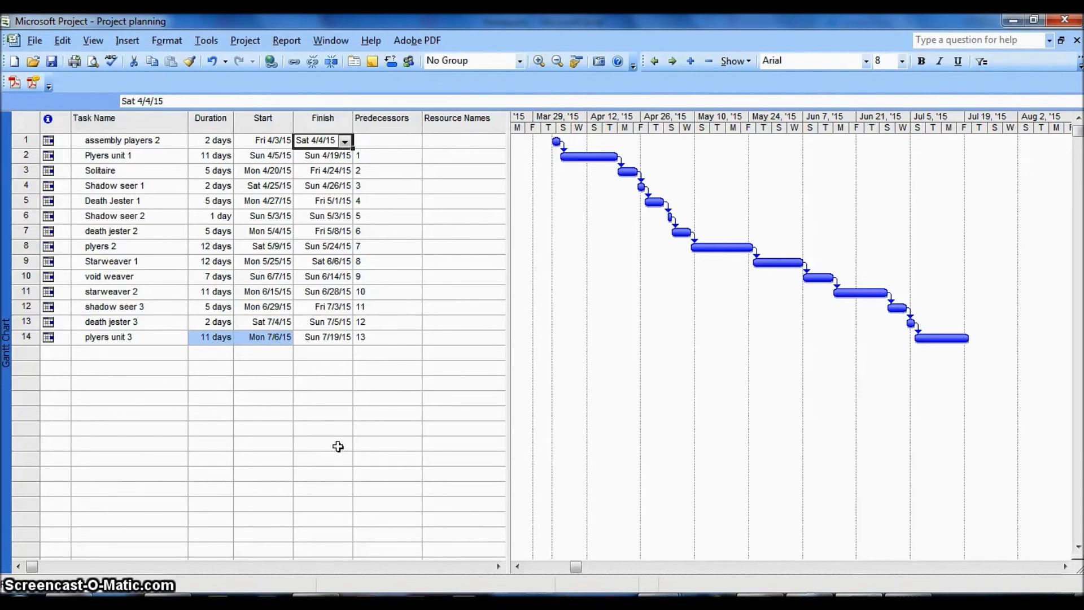
pyautogui.press('Down')
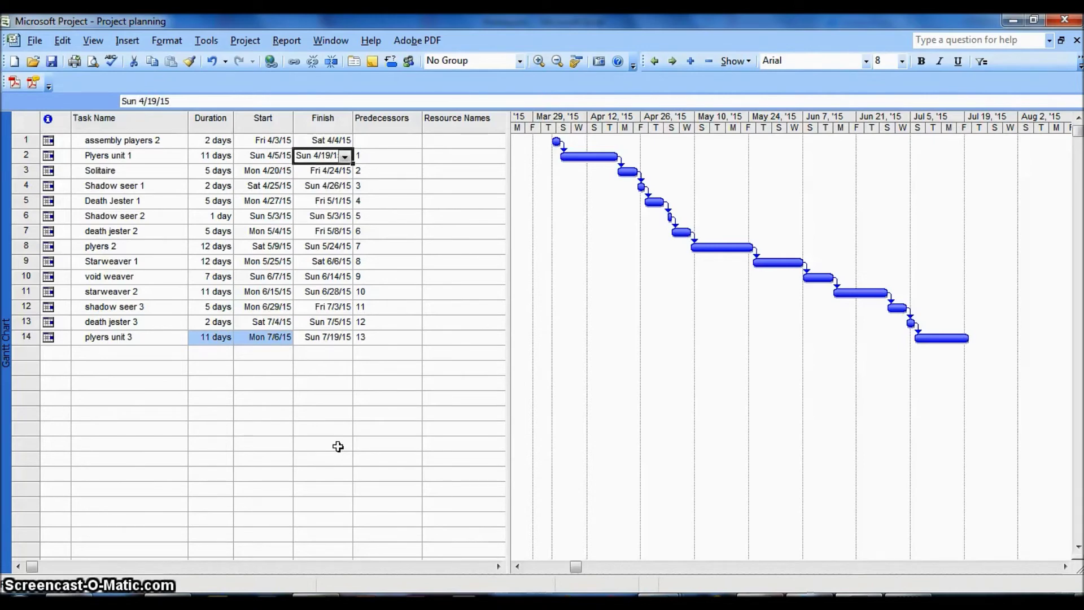
pyautogui.press('Left')
pyautogui.press('Right')
pyautogui.press('Down')
pyautogui.press('Down')
pyautogui.press('Down')
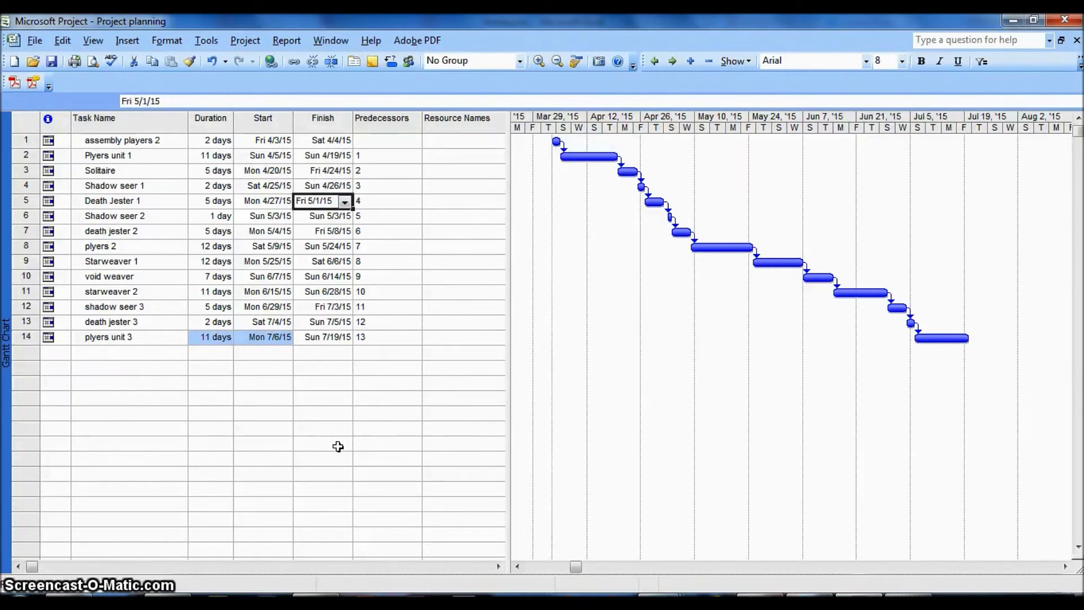
pyautogui.press('Left')
pyautogui.press('Left')
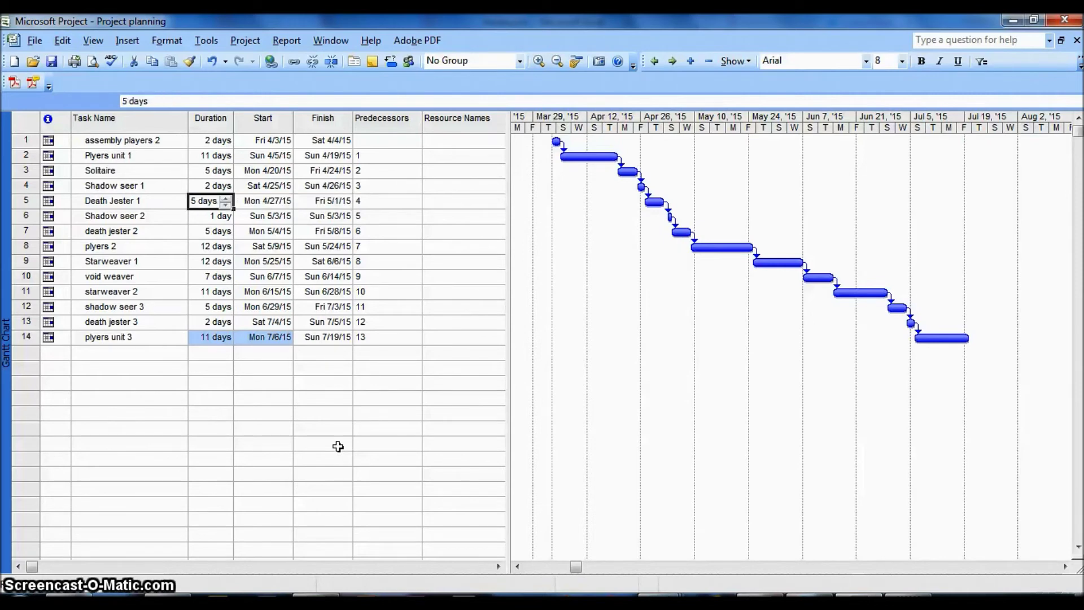
pyautogui.press('Right')
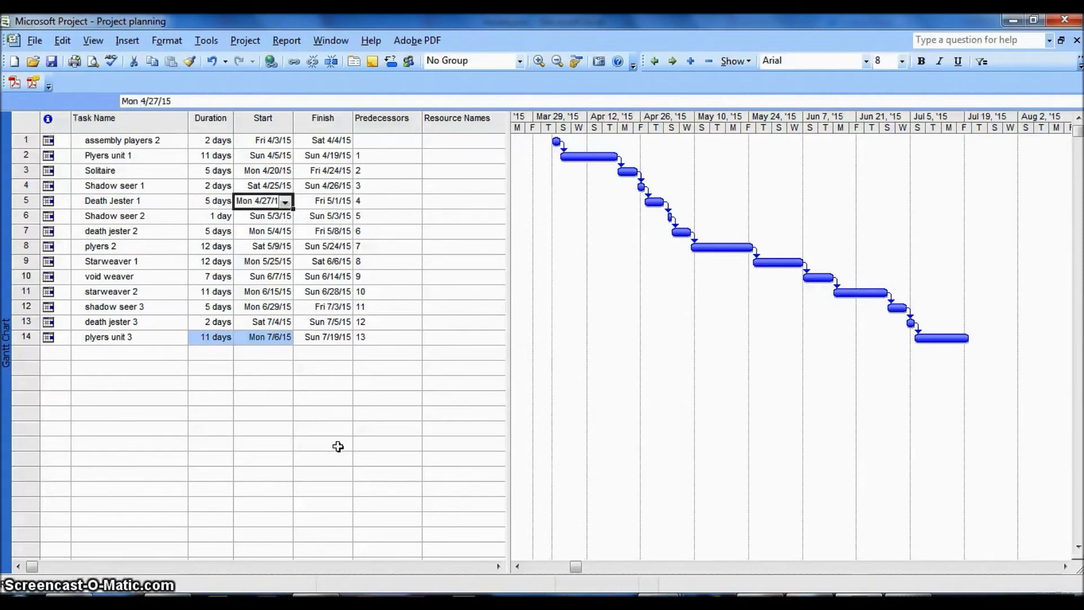
pyautogui.press('Right')
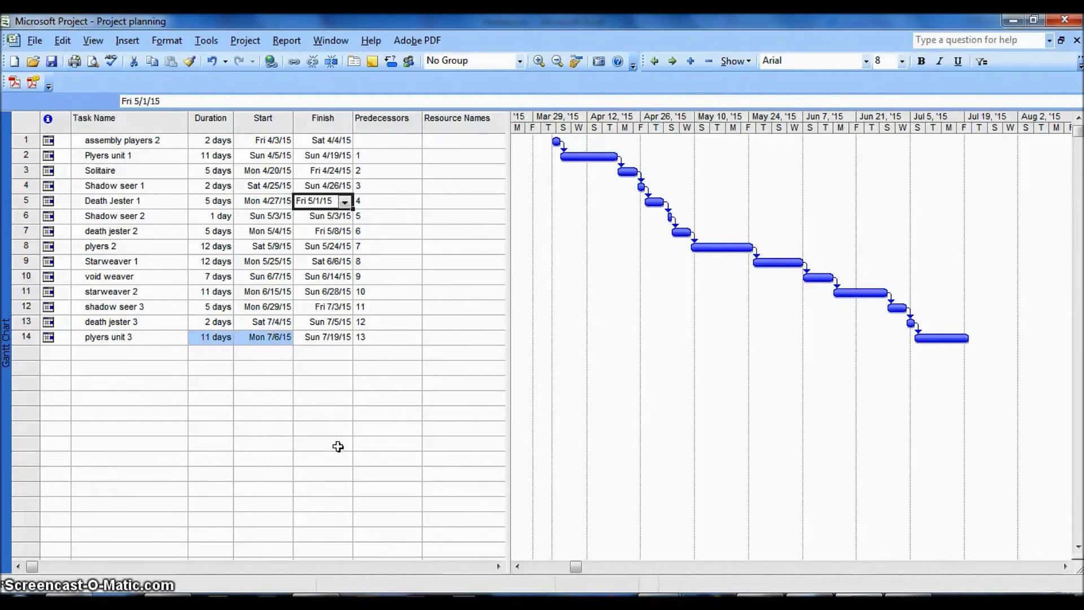
# Step: Go through the finish dates of the remaining tasks from Shadow seer 2 to plyers unit 3
pyautogui.press('Down')
pyautogui.press('Down')
pyautogui.press('Down')
pyautogui.press('Down')
pyautogui.press('Down')
pyautogui.press('Down')
pyautogui.press('Down')
pyautogui.press('Down')
pyautogui.press('Down')
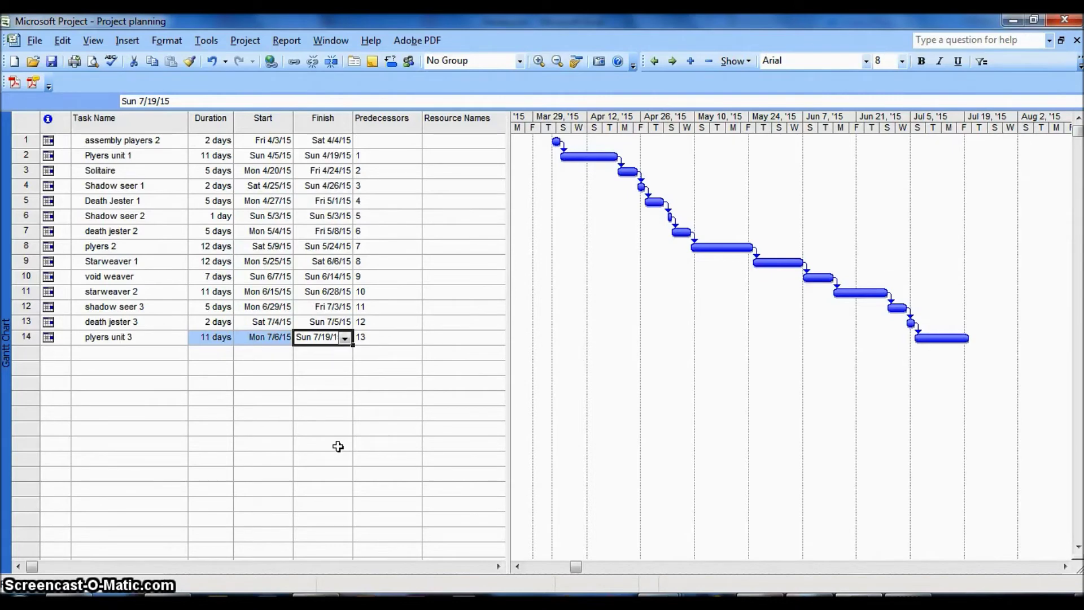
# Step: Return to the assembly players 2 task and check its duration, start date and finish date
pyautogui.press('Up')
pyautogui.press('Up')
pyautogui.press('Up')
pyautogui.press('Up')
pyautogui.press('Up')
pyautogui.press('Up')
pyautogui.press('Up')
pyautogui.press('Up')
pyautogui.press('Up')
pyautogui.press('Up')
pyautogui.press('Up')
pyautogui.press('Up')
pyautogui.press('Up')
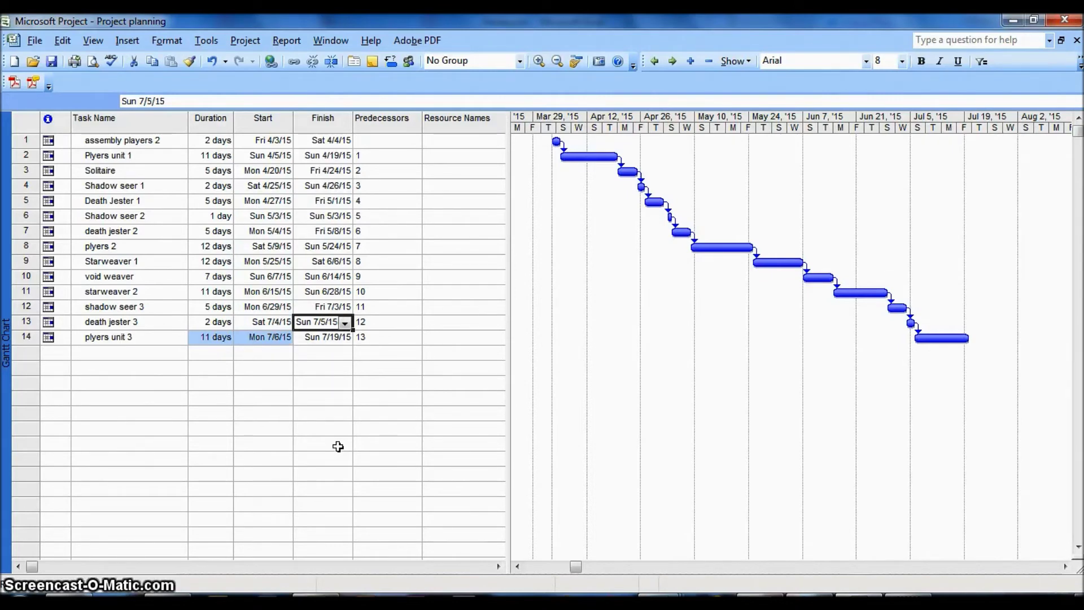
pyautogui.press('Left')
pyautogui.press('Left')
pyautogui.press('Left')
pyautogui.press('Right')
pyautogui.press('Right')
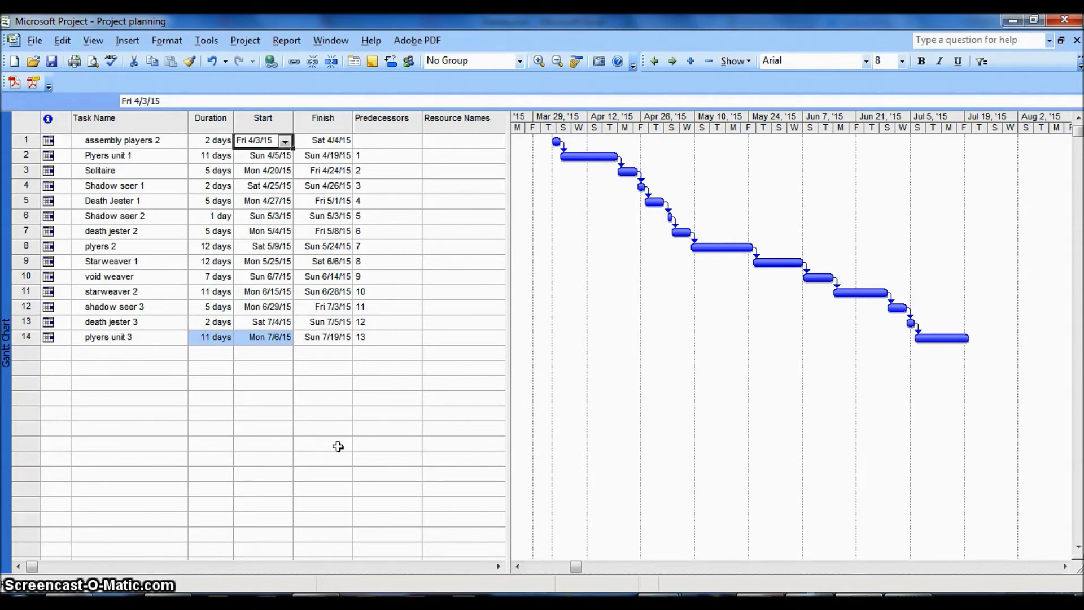
pyautogui.press('Right')
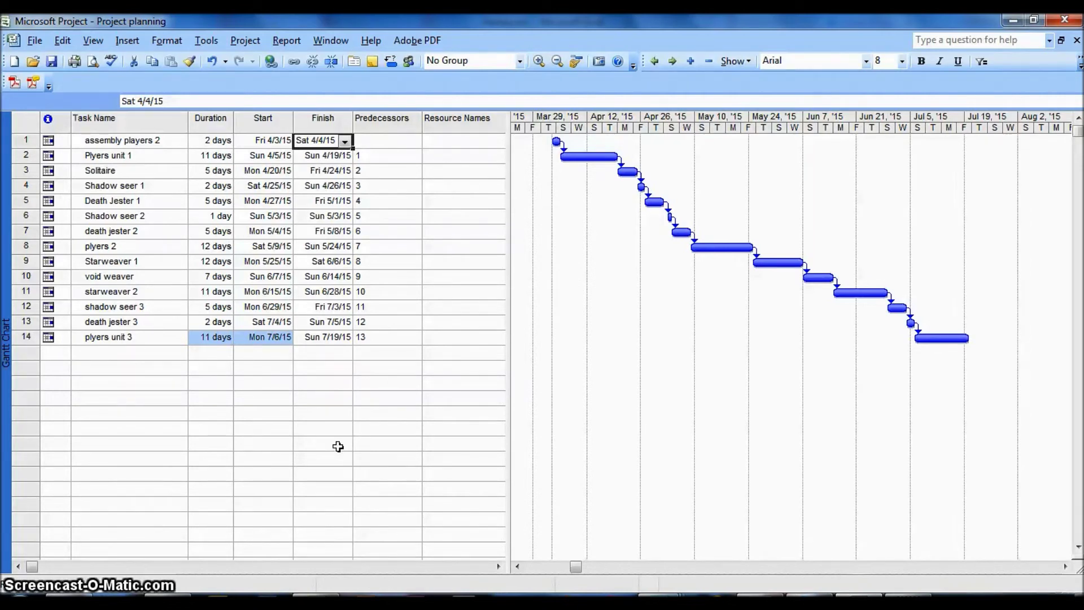
# Step: Check the resource fields of the first two tasks and the details of the Plyers unit 1 bar in the Gantt chart
pyautogui.press('Down')
pyautogui.press('Right')
pyautogui.press('Right')
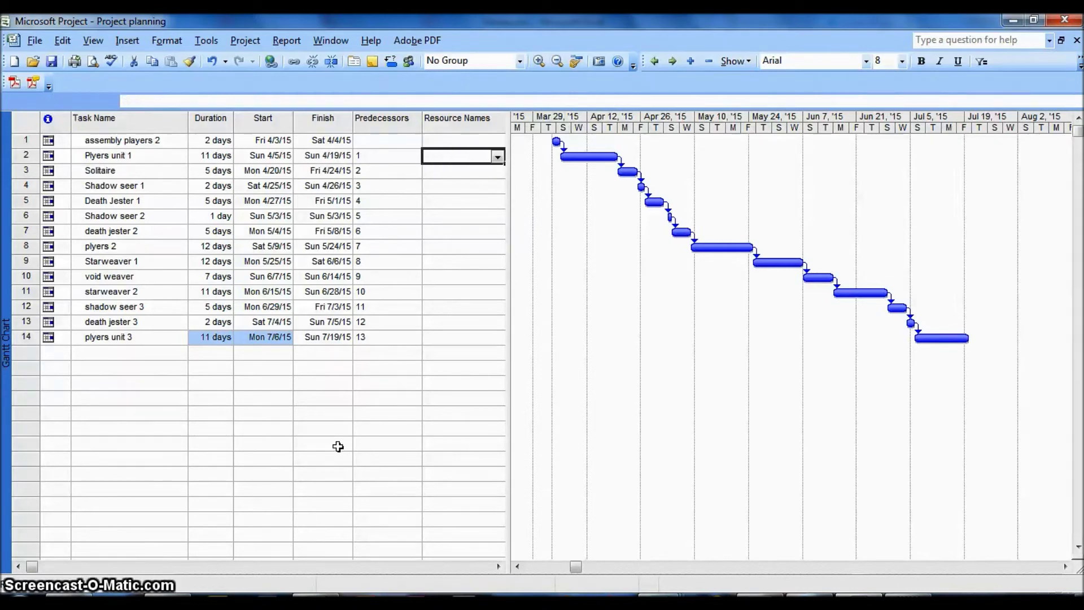
pyautogui.press('Up')
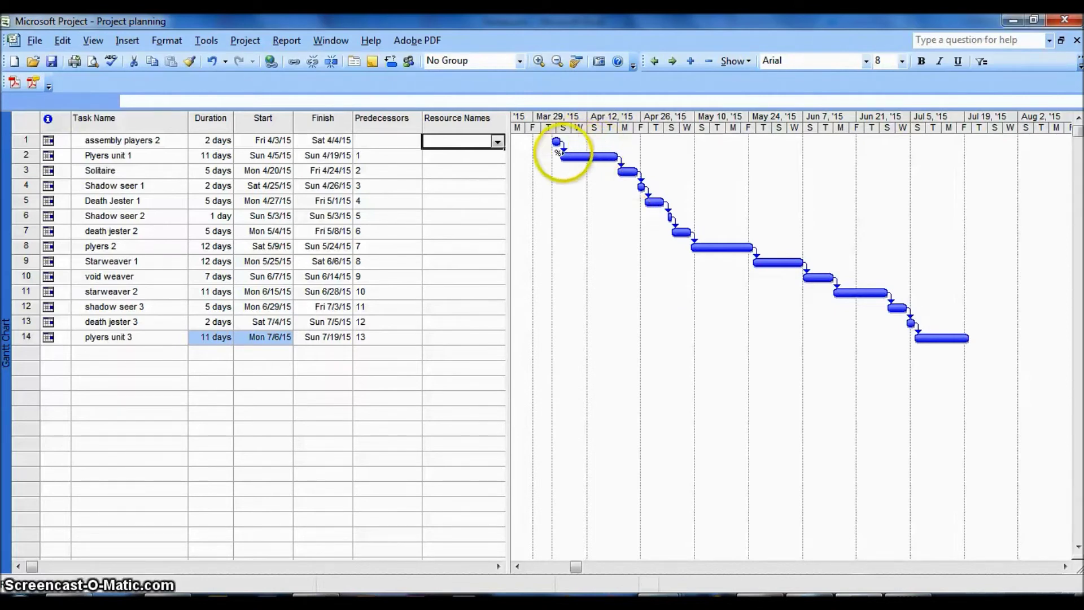
pyautogui.moveTo(569, 158)
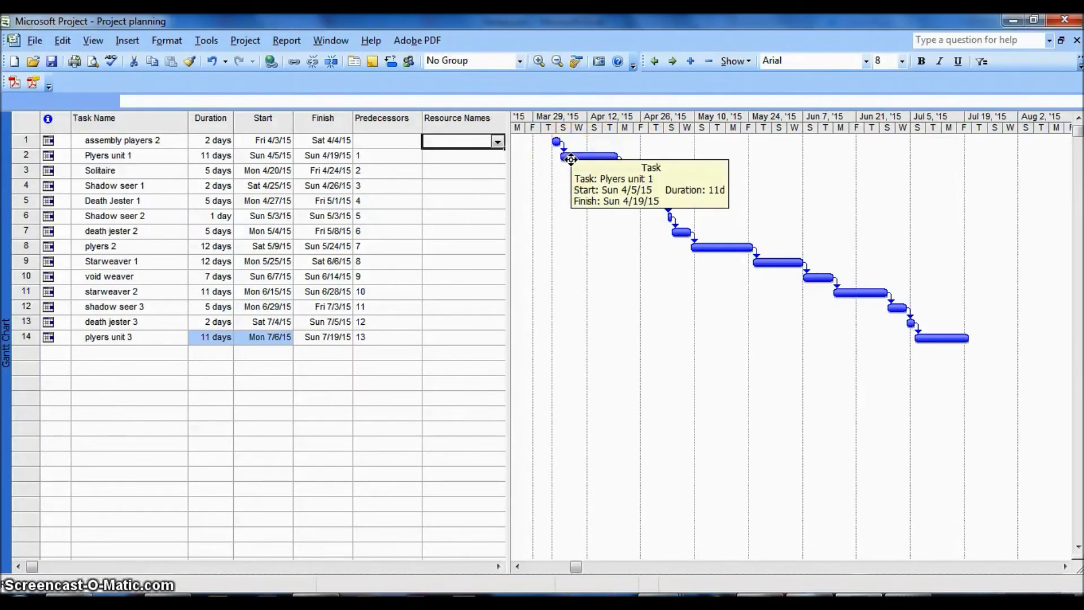
pyautogui.moveTo(572, 159); pyautogui.dragTo(597, 153)
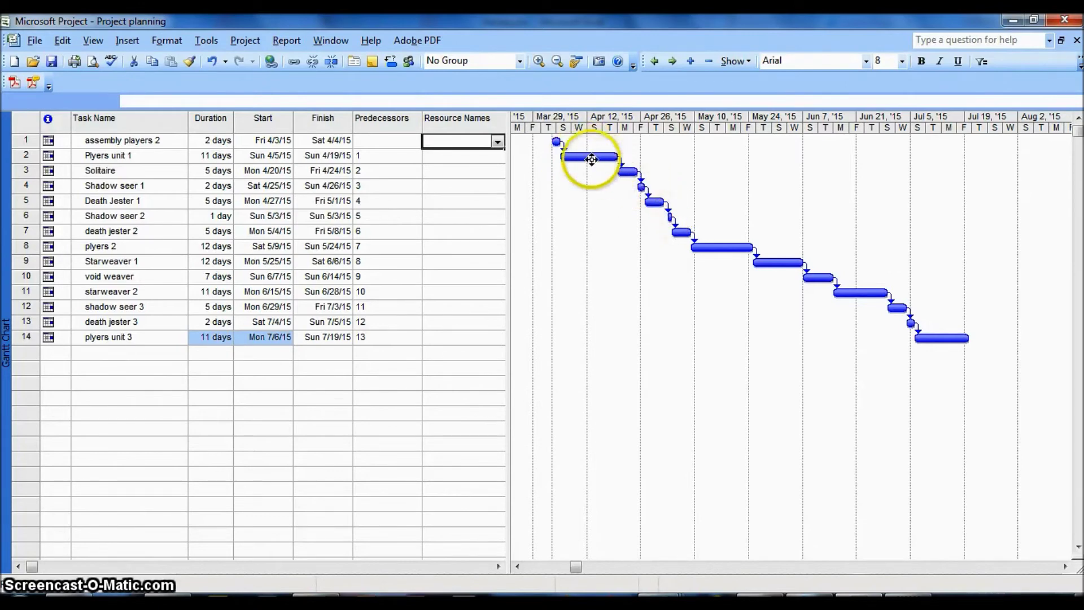
# Step: View the start date calendar of the Plyers unit 1 task and close it without picking a date
pyautogui.click(278, 157)
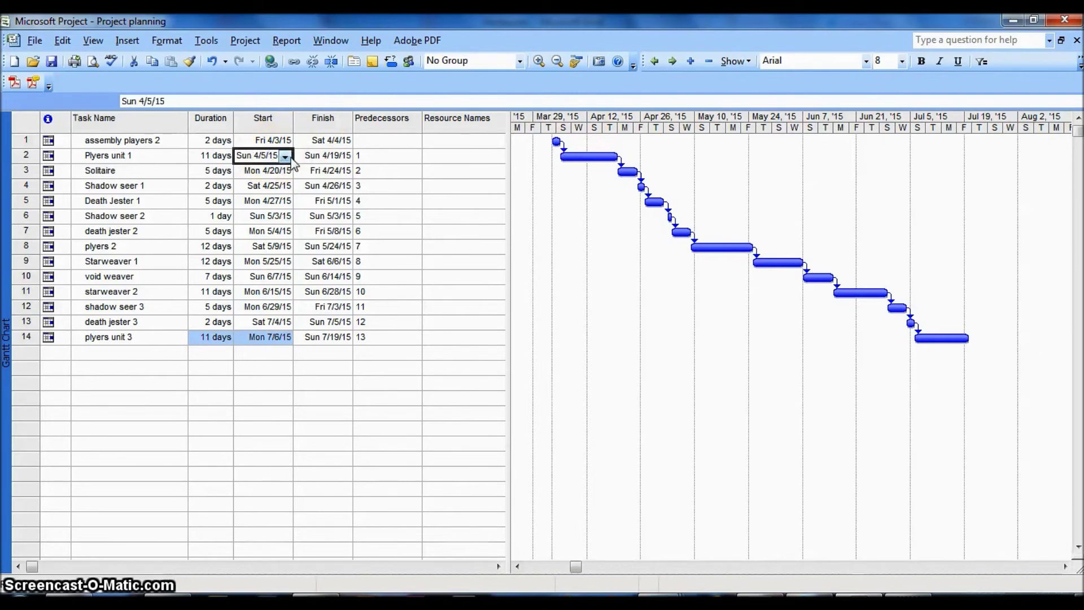
pyautogui.click(284, 157)
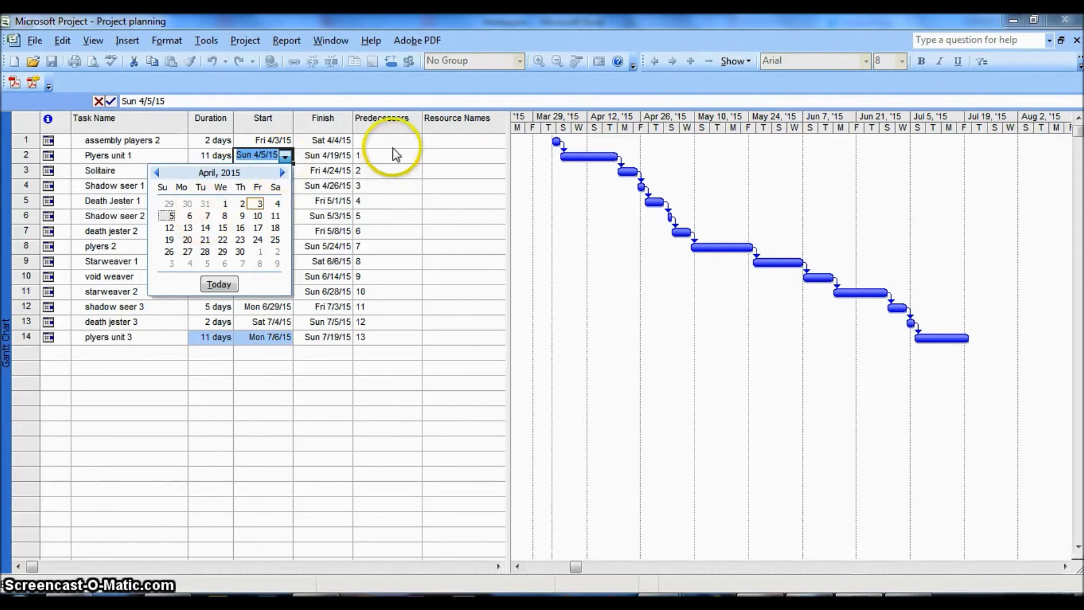
pyautogui.click(430, 77)
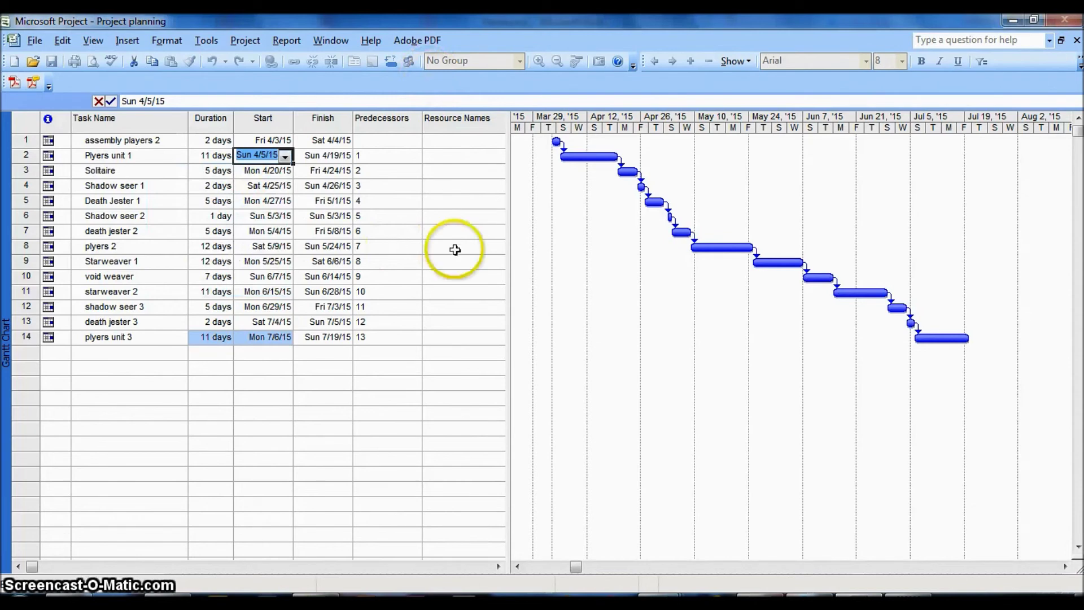
pyautogui.click(580, 241)
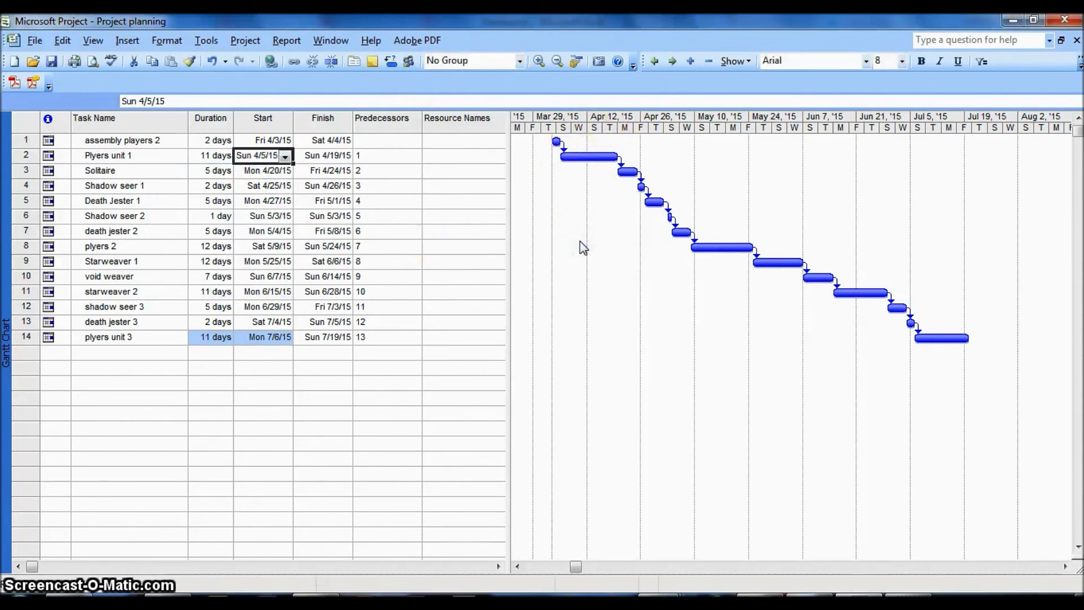